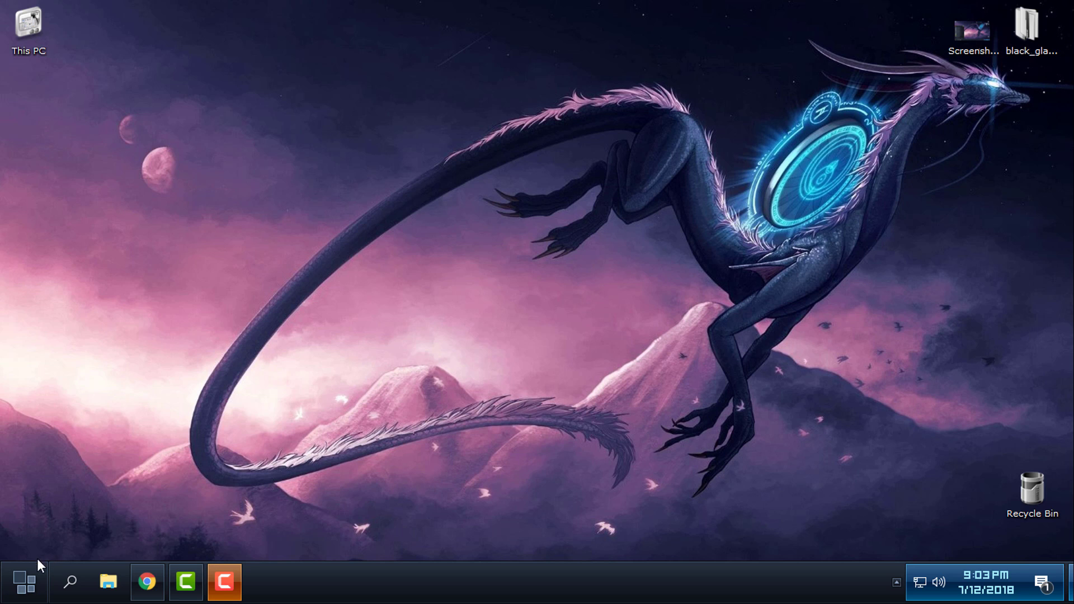
# Step: Open and close the start menu, then open and close This PC
pyautogui.click(30, 582)
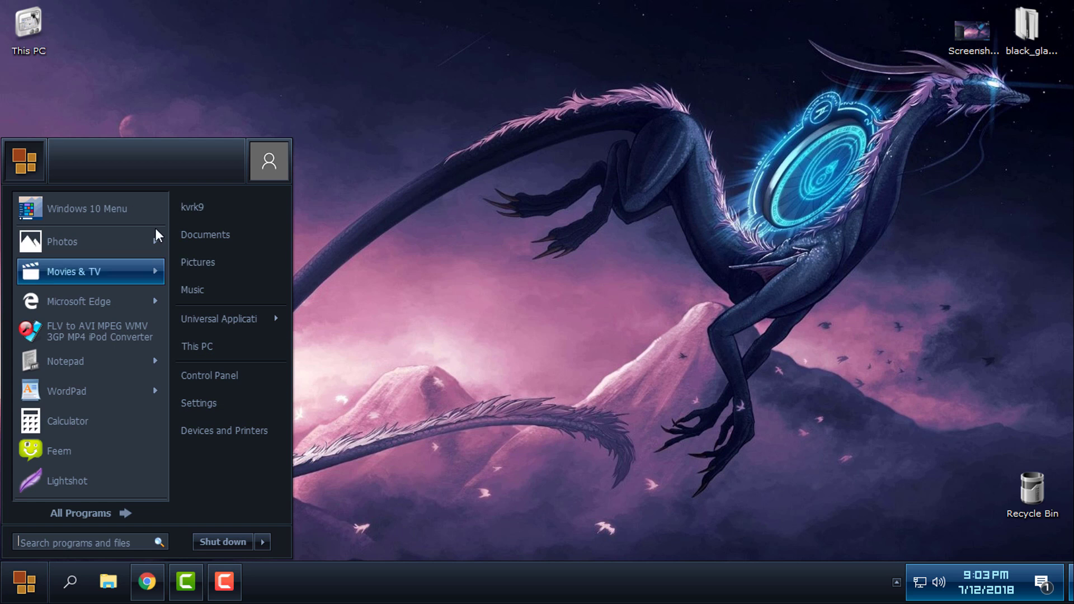
pyautogui.click(355, 239)
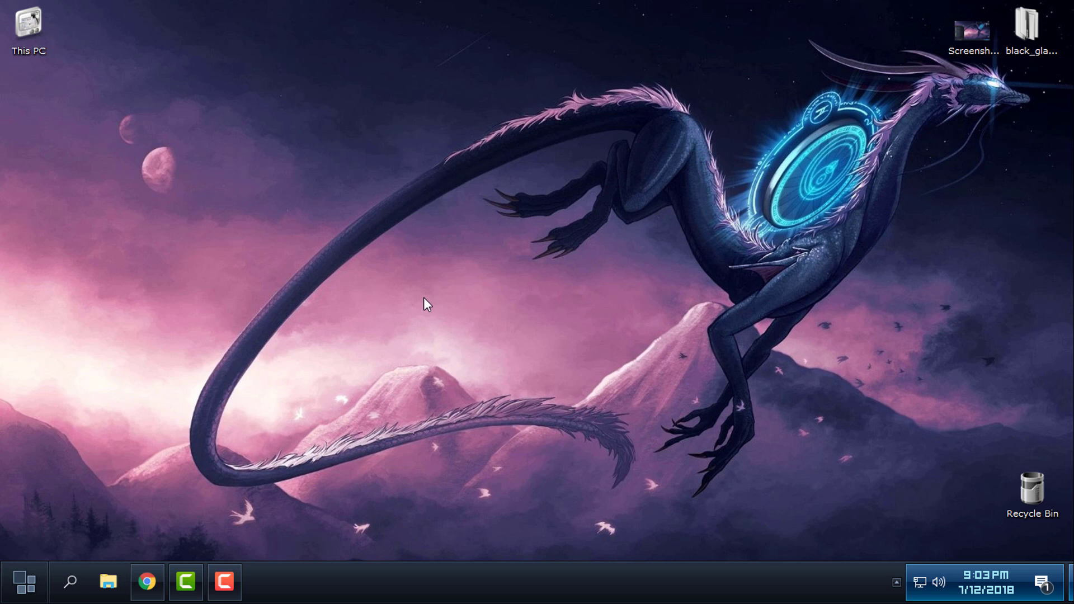
pyautogui.press('super+e')
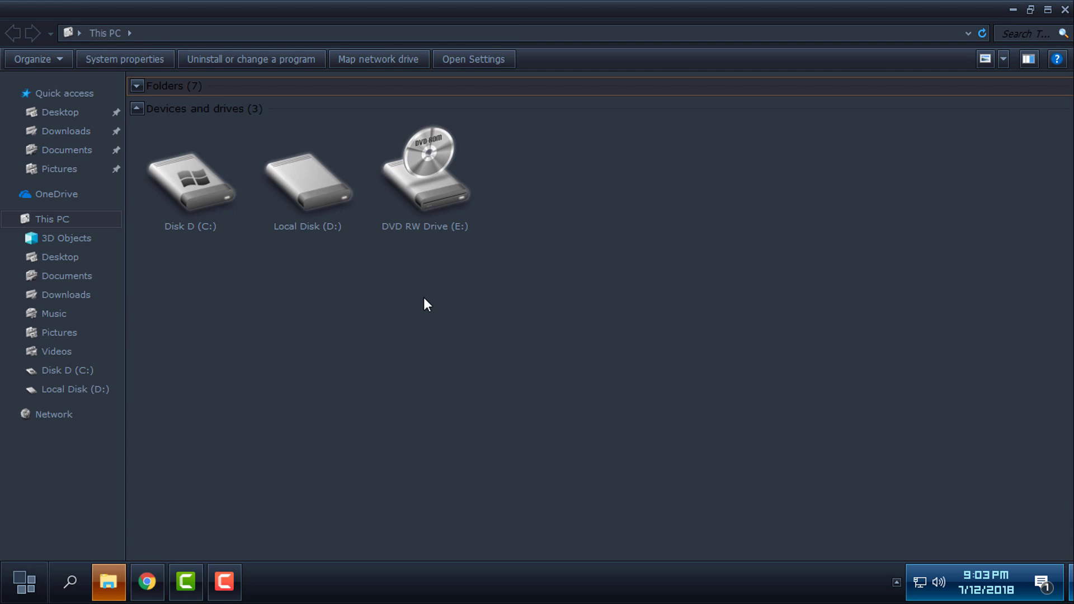
pyautogui.click(1064, 12)
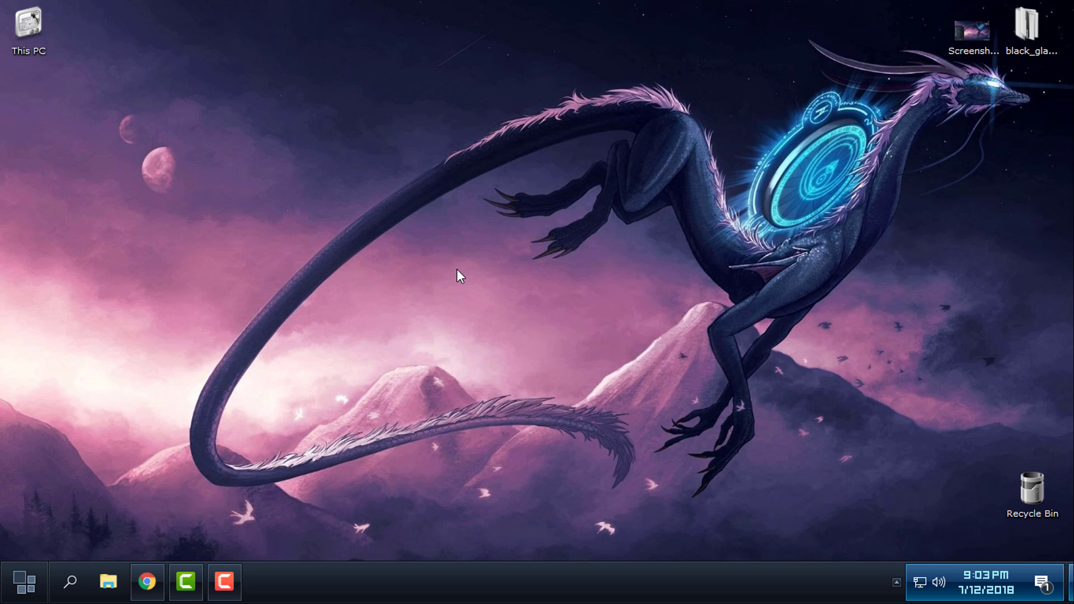
# Step: Bring up the SpaceTech skin page in Chrome and read through its description
pyautogui.click(146, 581)
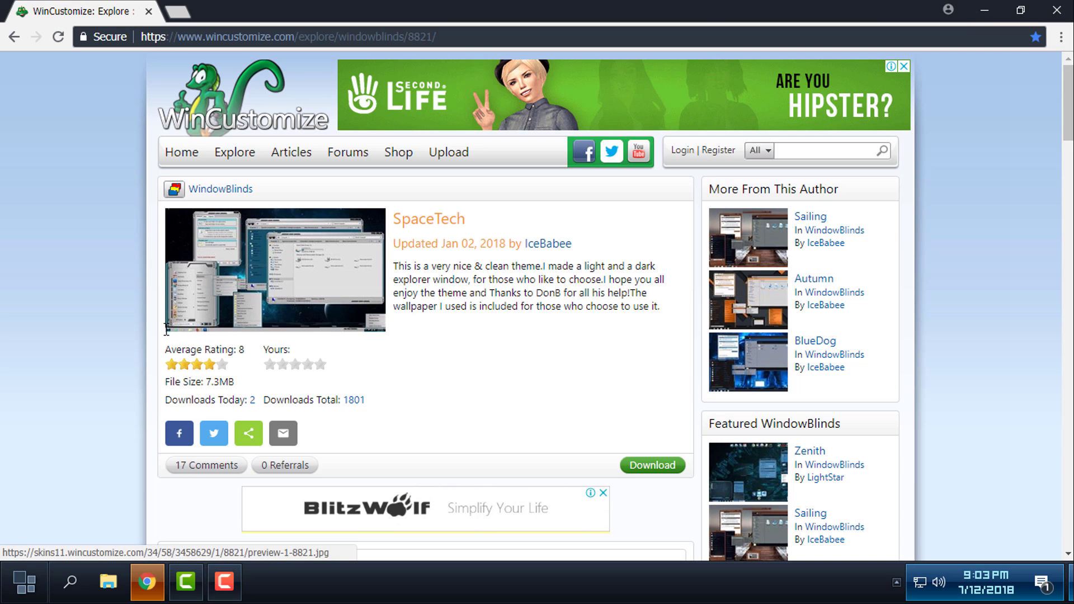
pyautogui.click(441, 36)
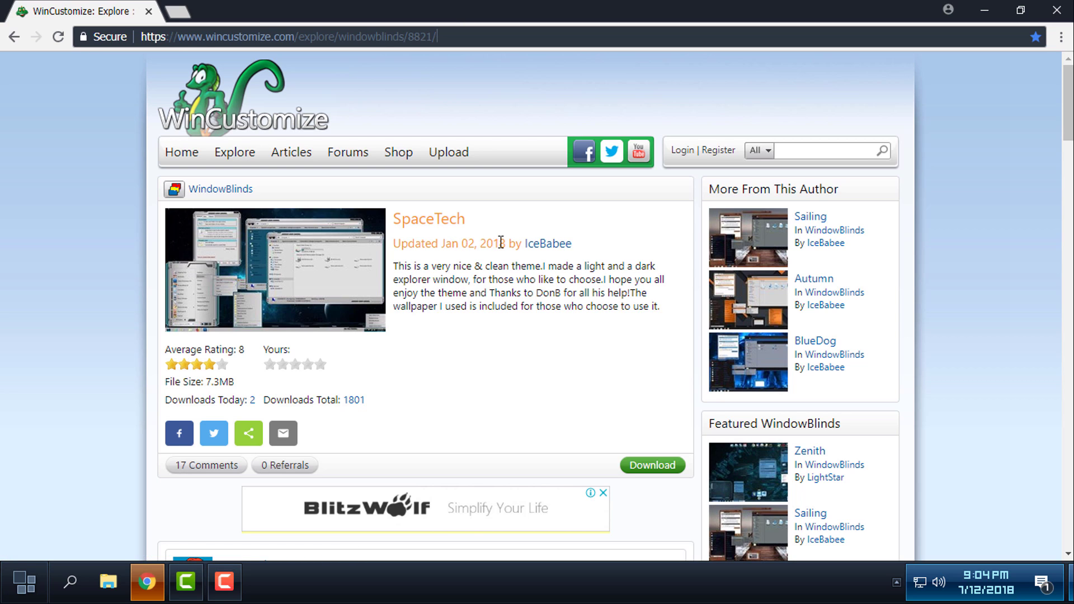
pyautogui.moveTo(508, 243); pyautogui.dragTo(396, 243)
pyautogui.moveTo(443, 278); pyautogui.dragTo(450, 279)
pyautogui.click(527, 307)
pyautogui.scroll(-2, 437, 419)
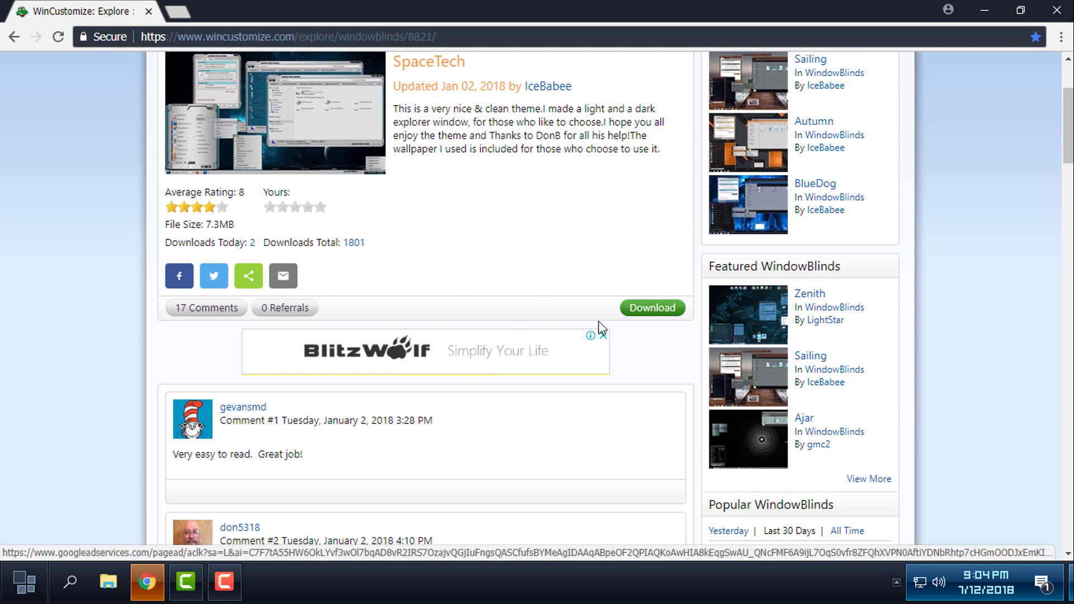
# Step: Download the SpaceTech skin zip and shrink the browser to a narrower window
pyautogui.click(647, 308)
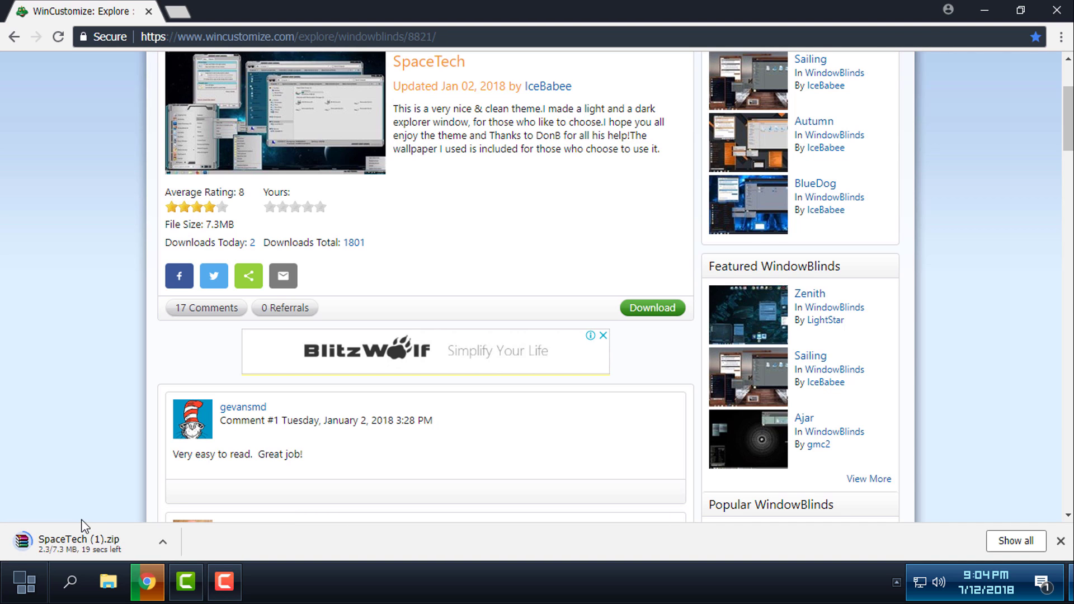
pyautogui.scroll(3, 105, 416)
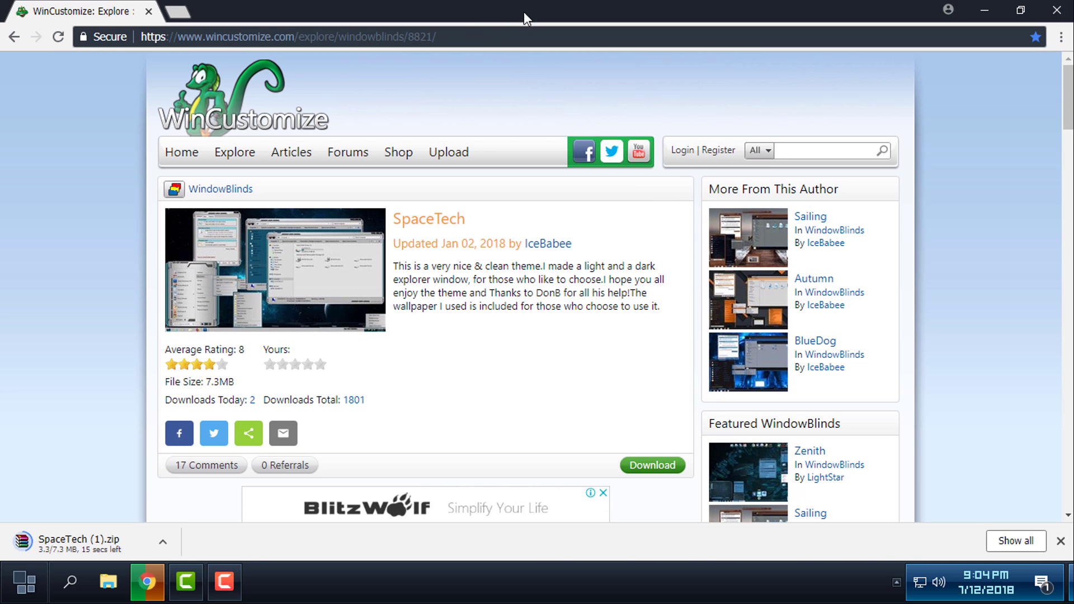
pyautogui.moveTo(524, 13); pyautogui.dragTo(623, 41)
pyautogui.moveTo(114, 42); pyautogui.dragTo(532, 35)
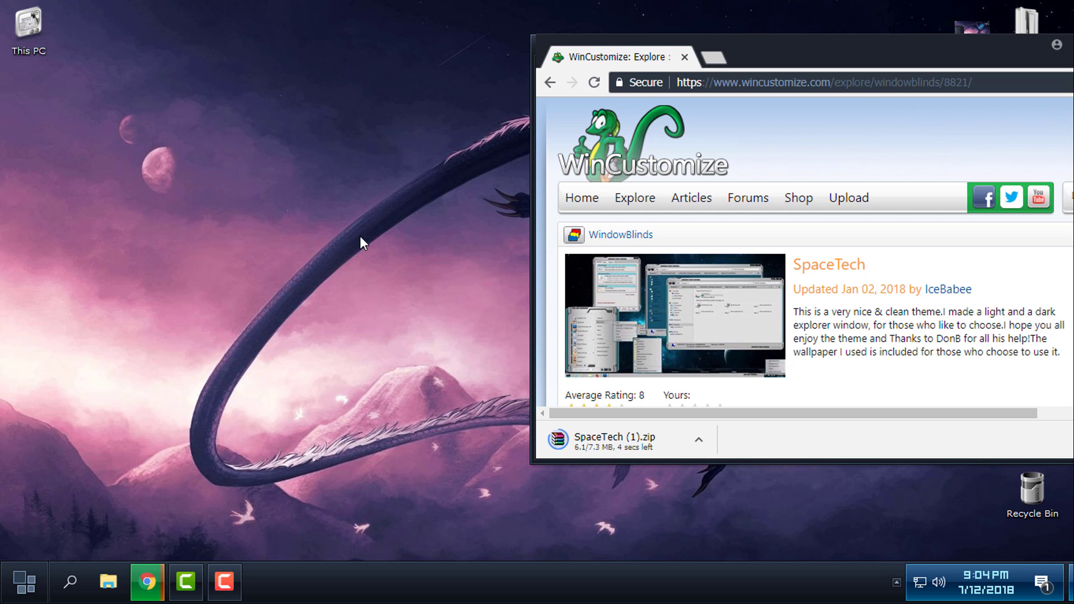
# Step: Open and close the start menu, move the browser left, and close it
pyautogui.click(25, 582)
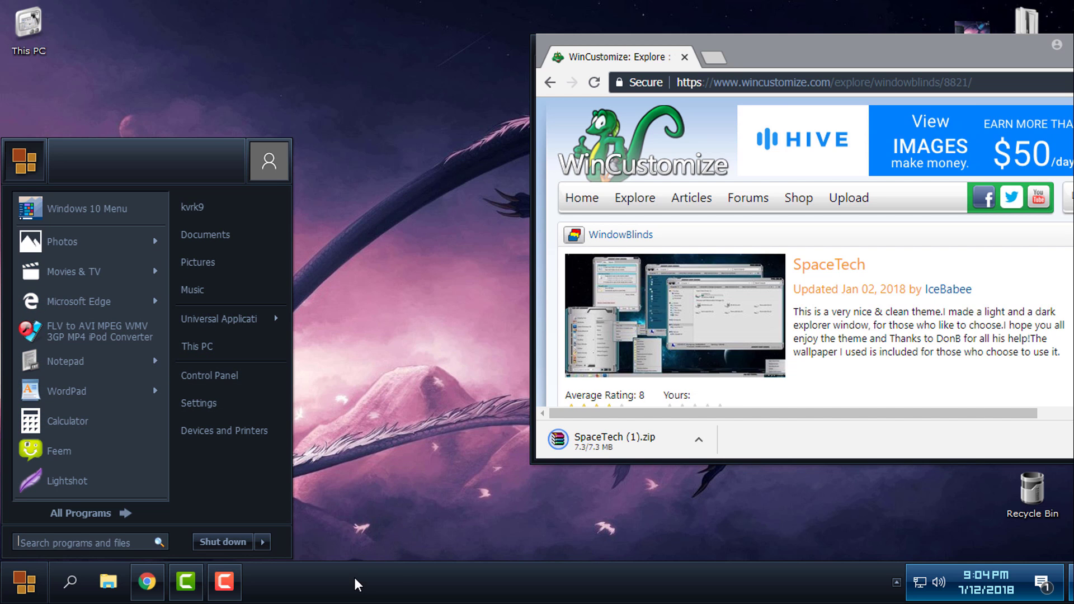
pyautogui.click(466, 445)
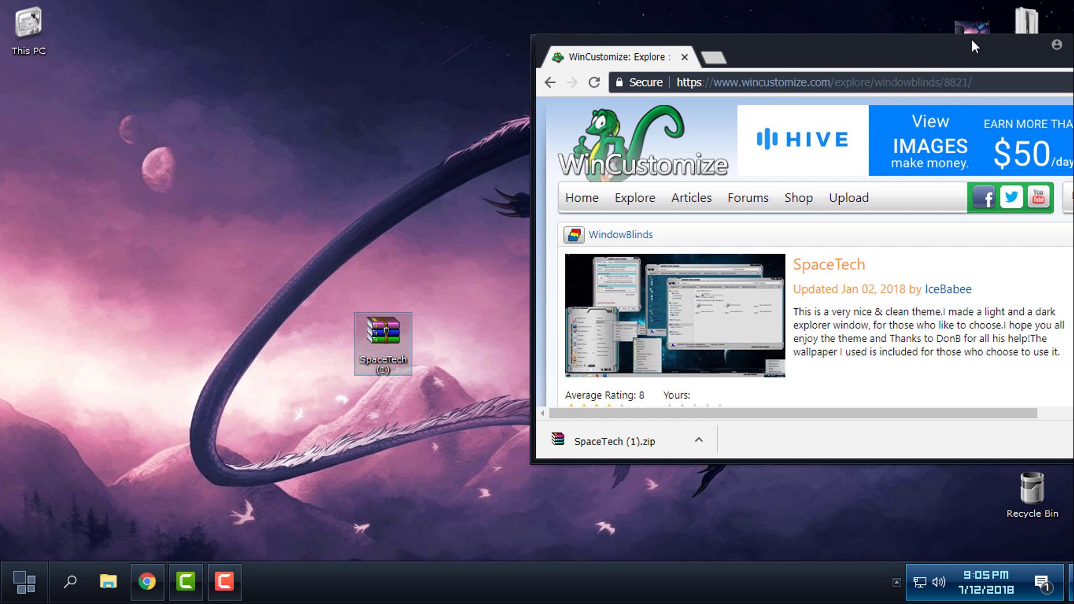
pyautogui.moveTo(971, 37); pyautogui.dragTo(708, 39)
pyautogui.click(904, 49)
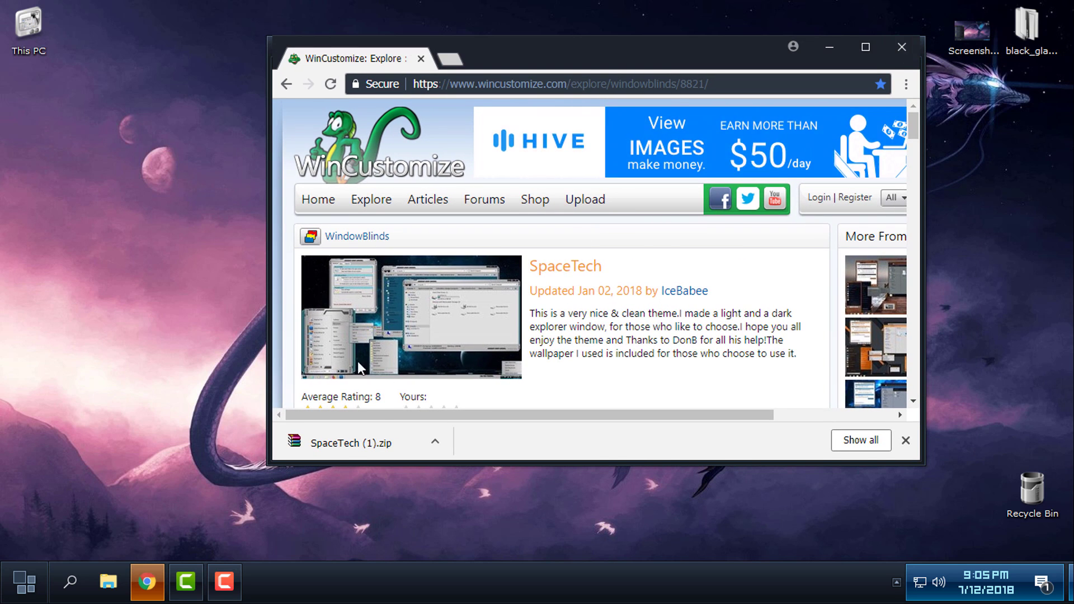
# Step: Extract the zip with WinRAR to 'SpaceTech (1)\', then delete the downloaded archive
pyautogui.rightClick(389, 336)
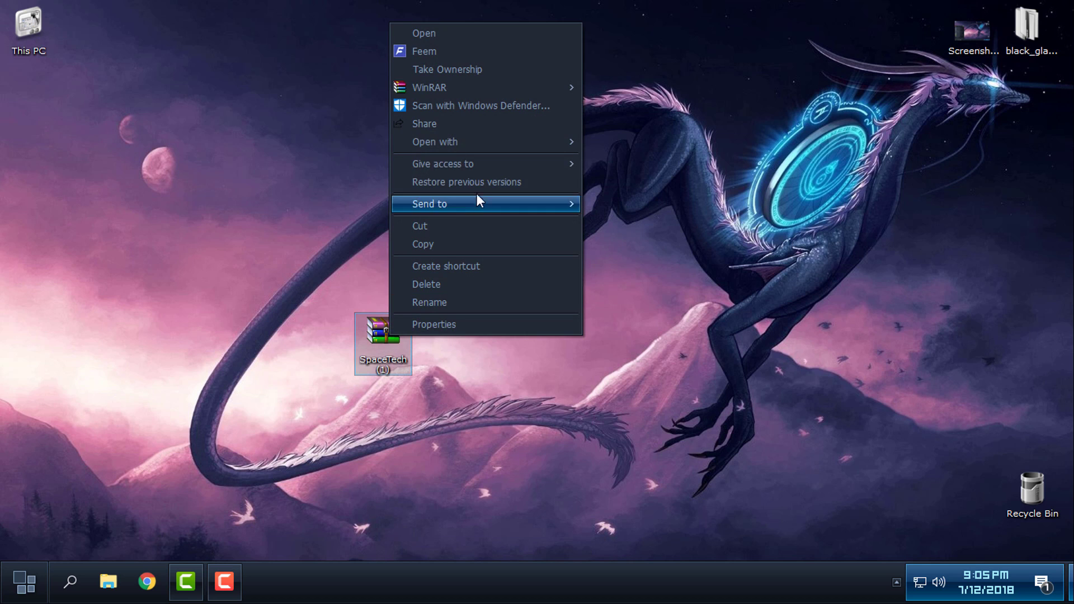
pyautogui.moveTo(485, 88)
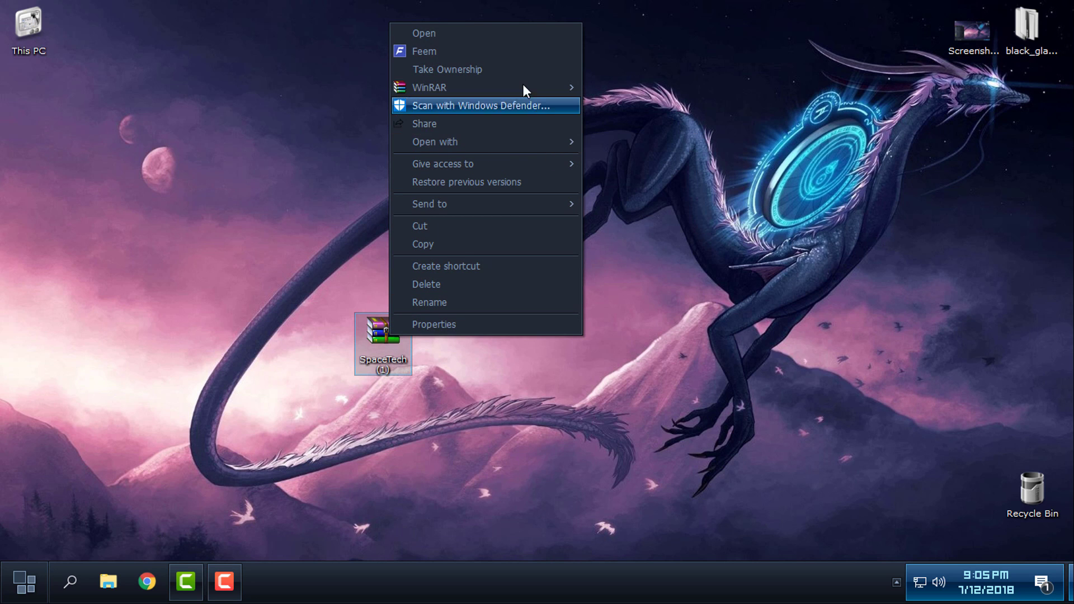
pyautogui.moveTo(429, 87)
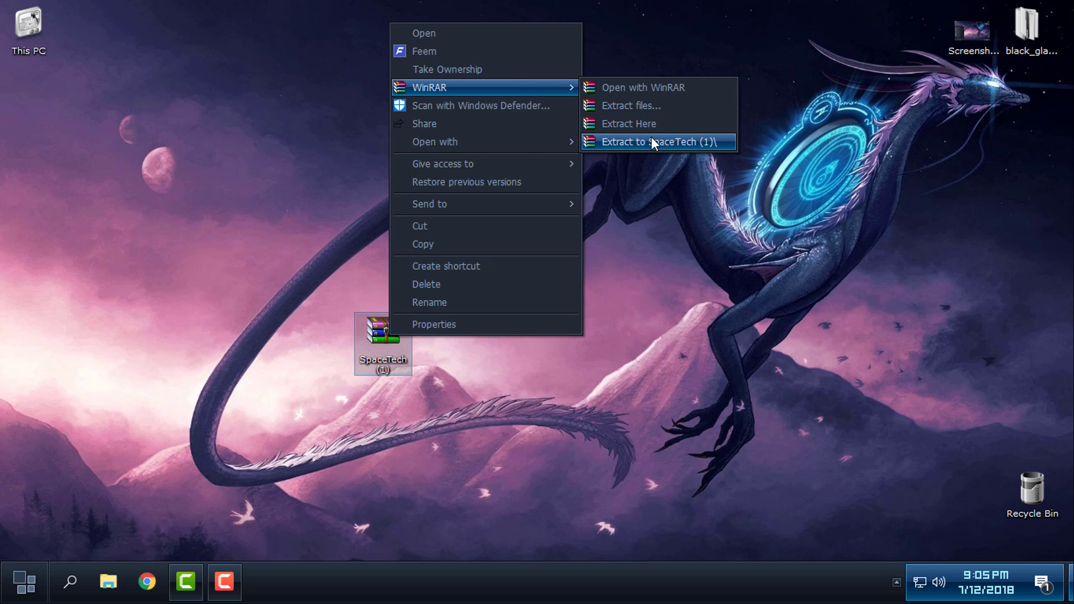
pyautogui.click(651, 141)
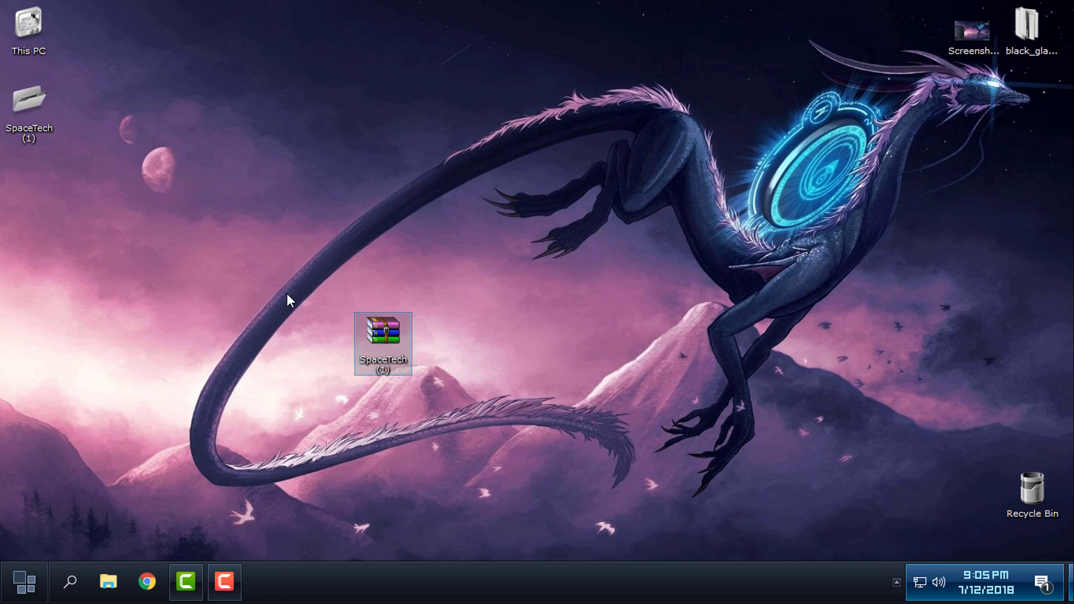
pyautogui.rightClick(375, 356)
pyautogui.click(407, 307)
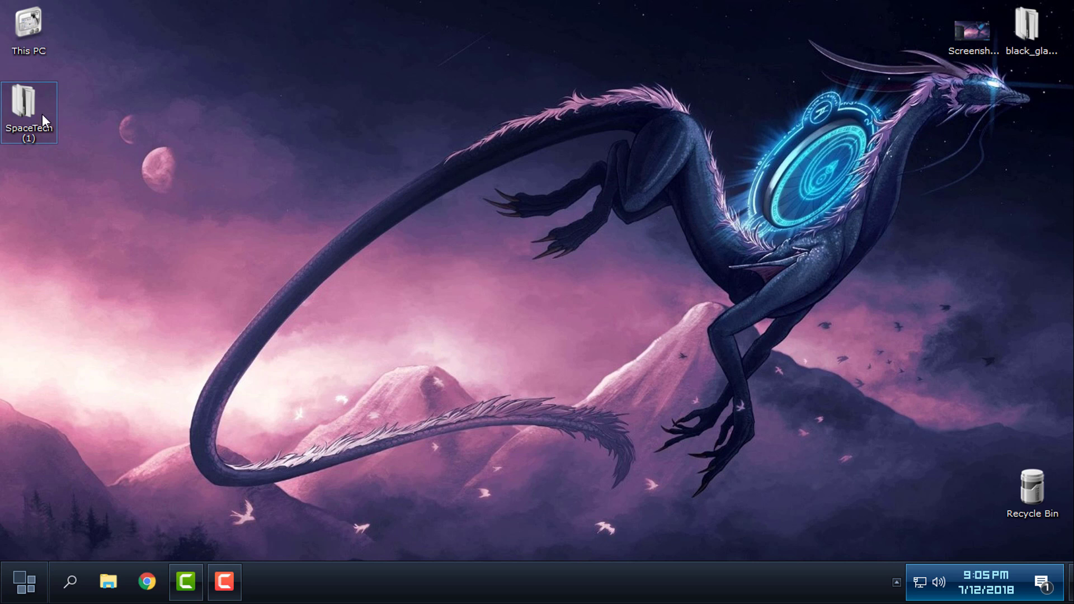
# Step: Install the SpaceTech skin file from SpaceTech (1)\SpaceTech and close the folder window
pyautogui.doubleClick(42, 114)
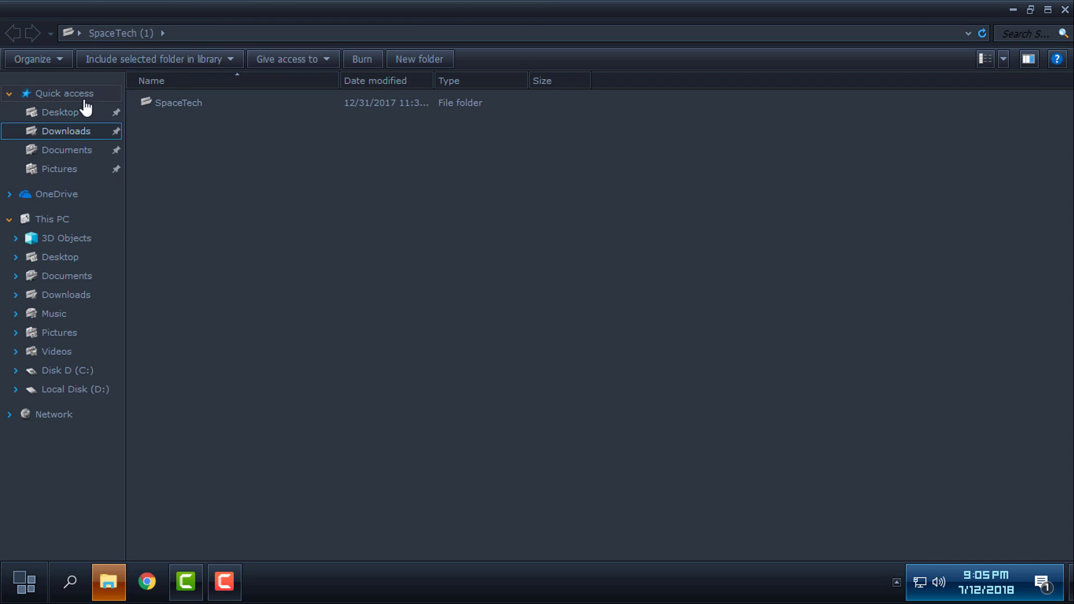
pyautogui.click(177, 102)
pyautogui.doubleClick(178, 103)
pyautogui.click(263, 126)
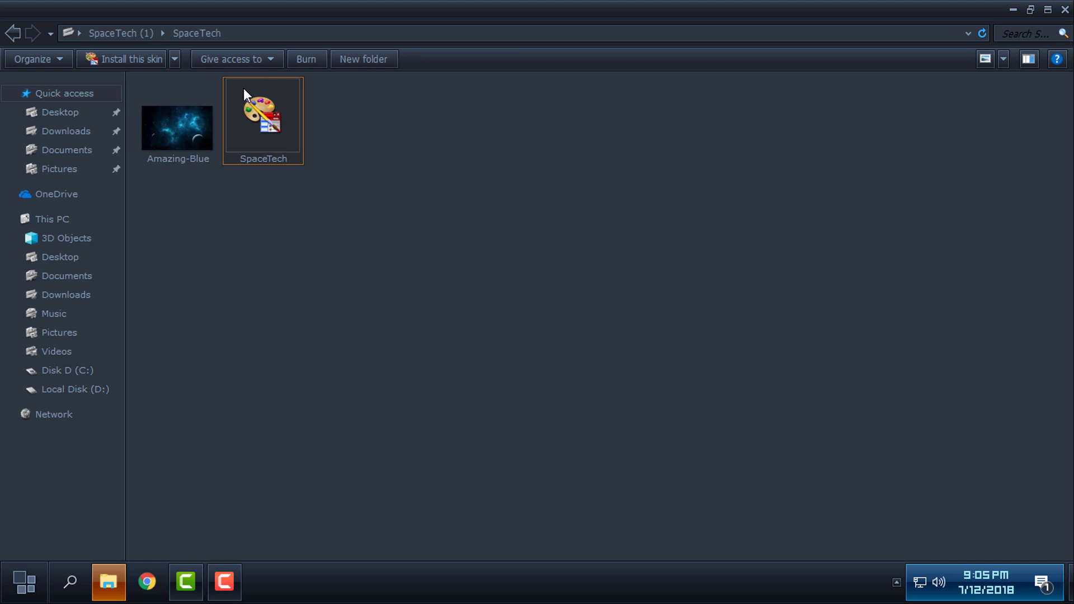
pyautogui.doubleClick(261, 133)
pyautogui.click(1067, 12)
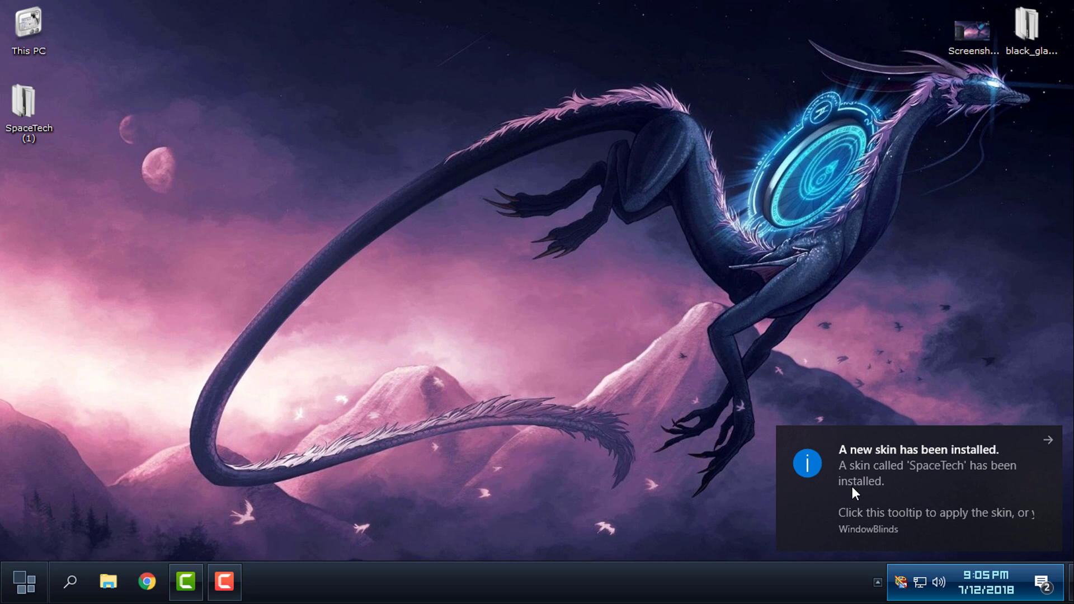
# Step: Dismiss the skin-installed notification and launch WindowBlinds 10
pyautogui.click(1047, 439)
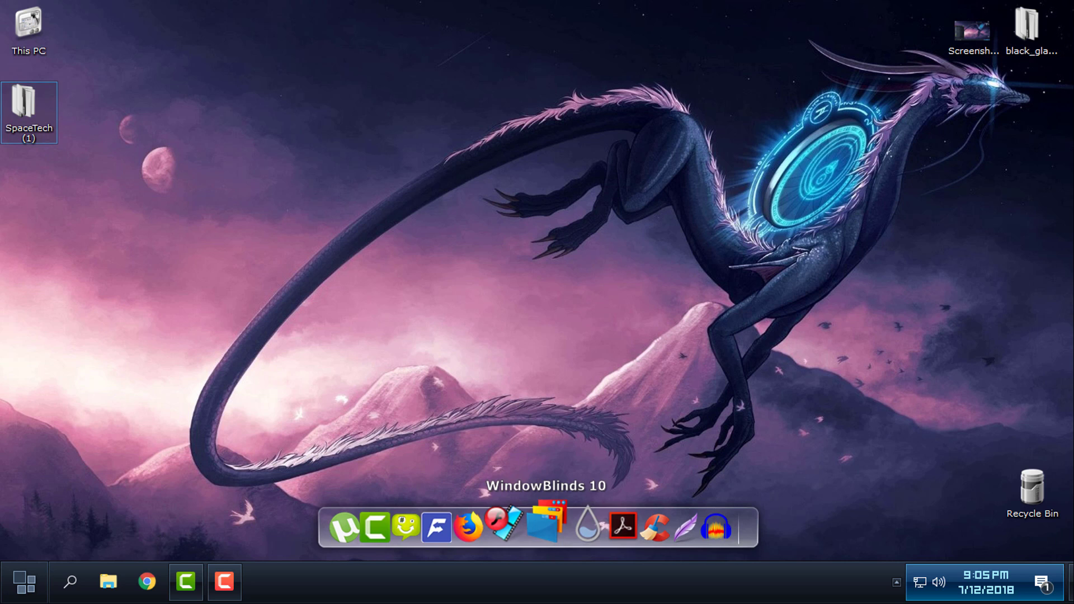
pyautogui.click(552, 516)
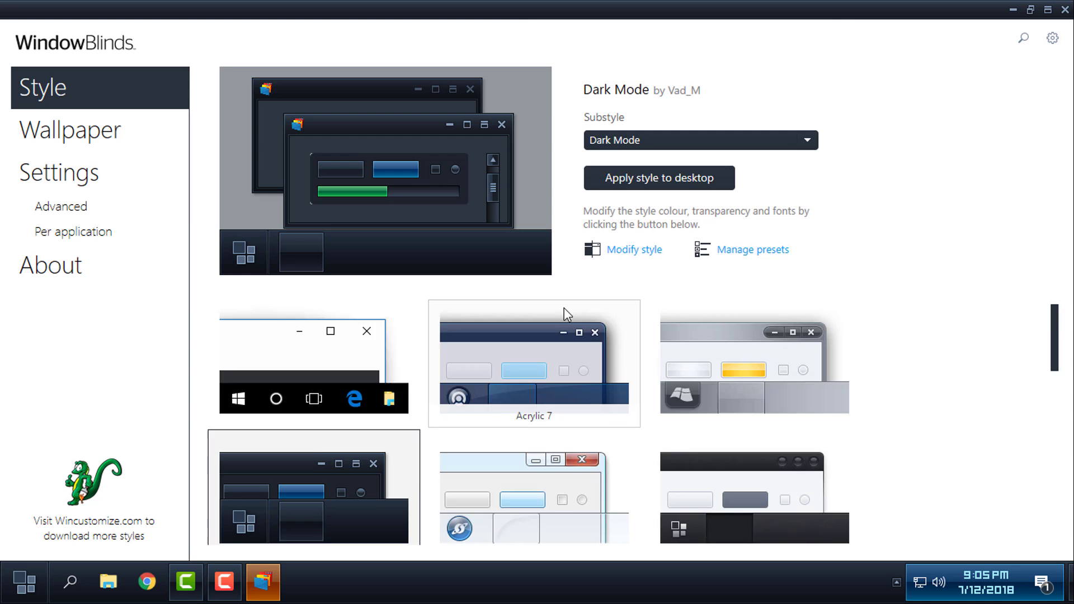
pyautogui.scroll(-1, 564, 335)
pyautogui.scroll(1, 663, 352)
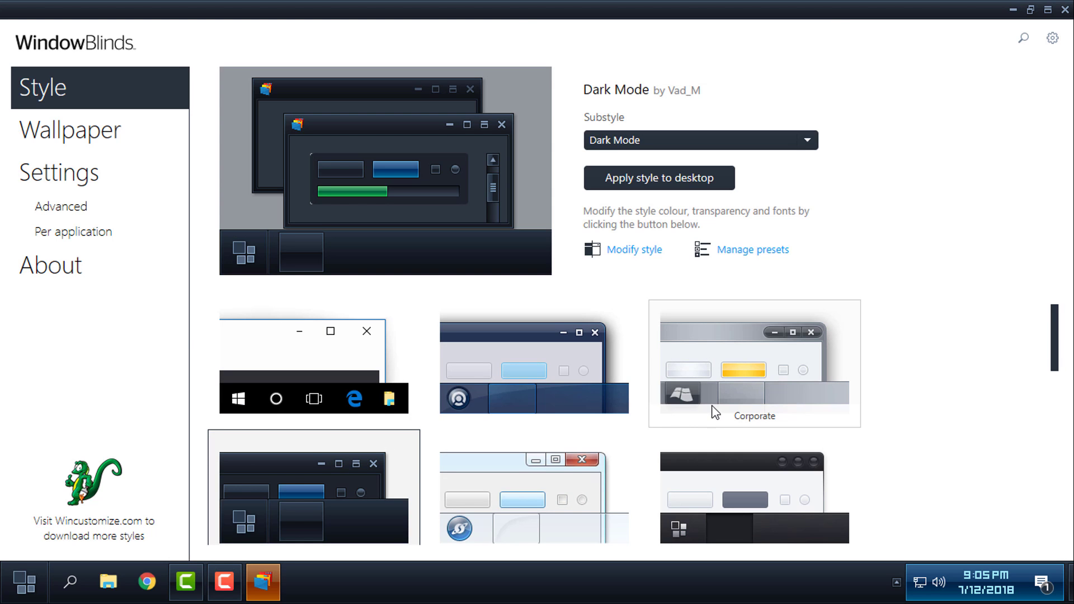
pyautogui.scroll(-2, 610, 420)
pyautogui.scroll(-2, 610, 420)
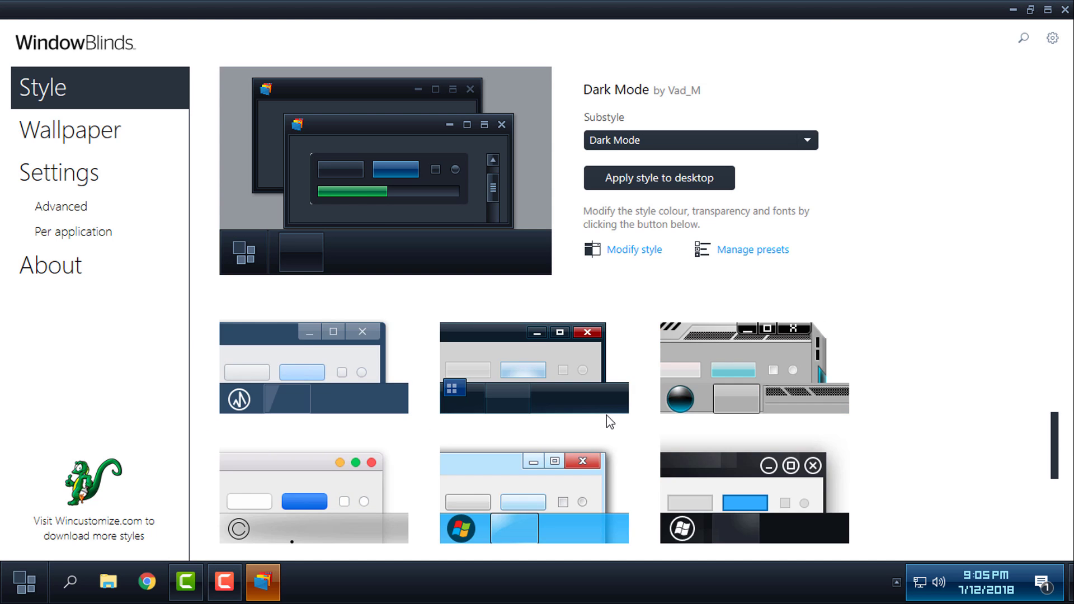
pyautogui.scroll(-2, 610, 421)
pyautogui.scroll(-1, 610, 421)
pyautogui.scroll(1, 537, 436)
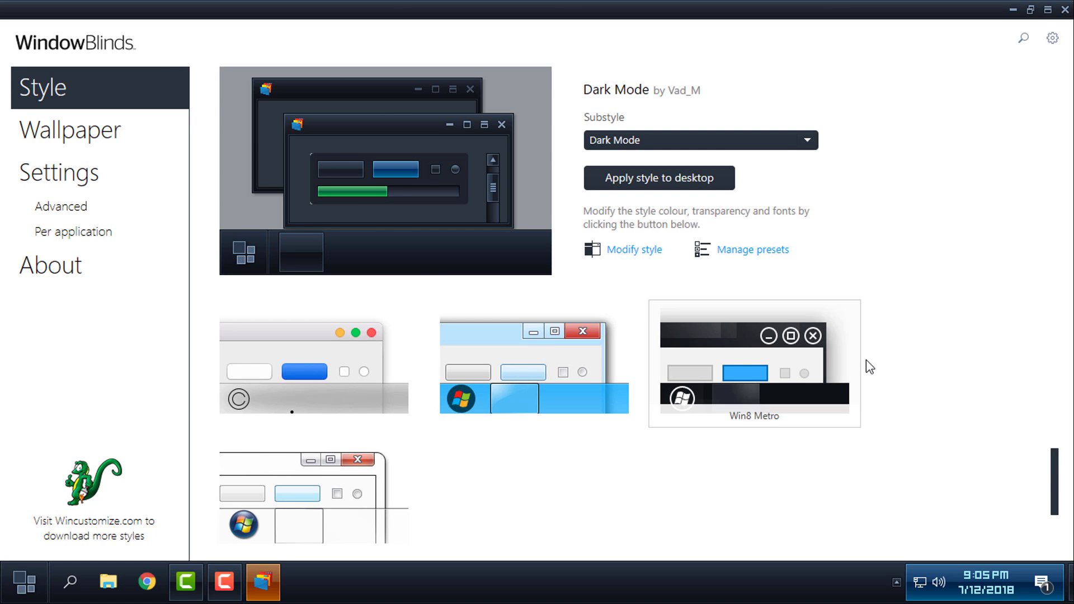
pyautogui.scroll(-1, 760, 401)
pyautogui.scroll(2, 458, 398)
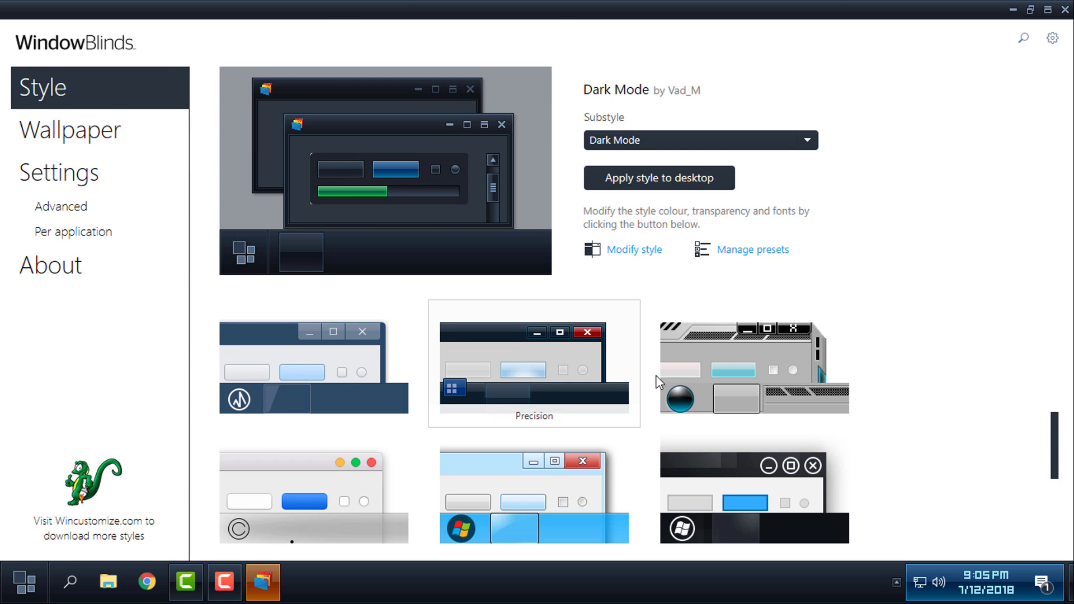
# Step: Select the SpaceTech style with substyle SpaceTech-Dark and apply it to the desktop
pyautogui.click(735, 363)
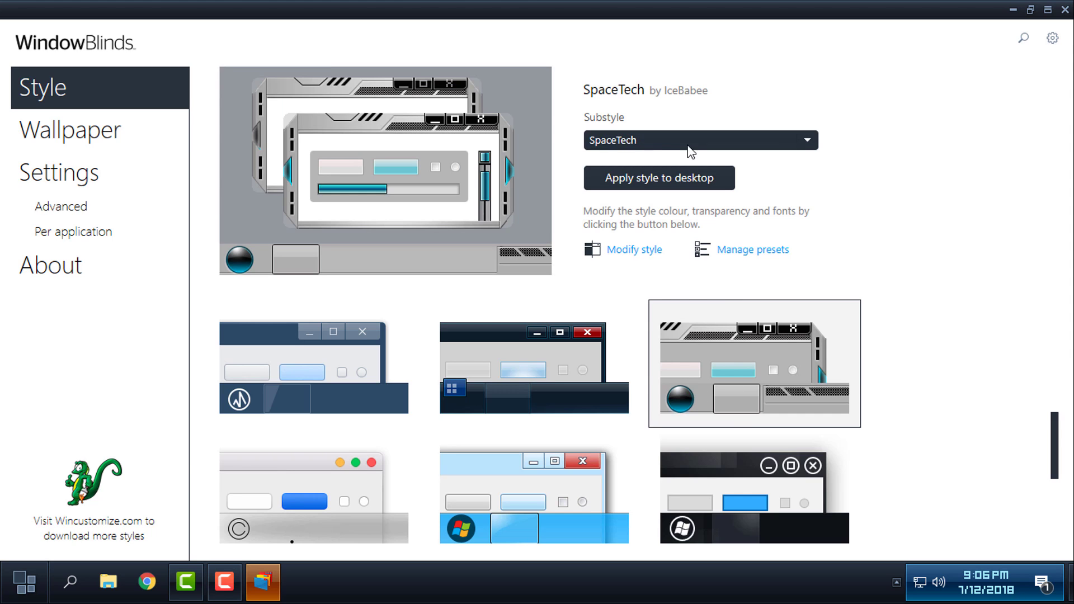
pyautogui.click(622, 140)
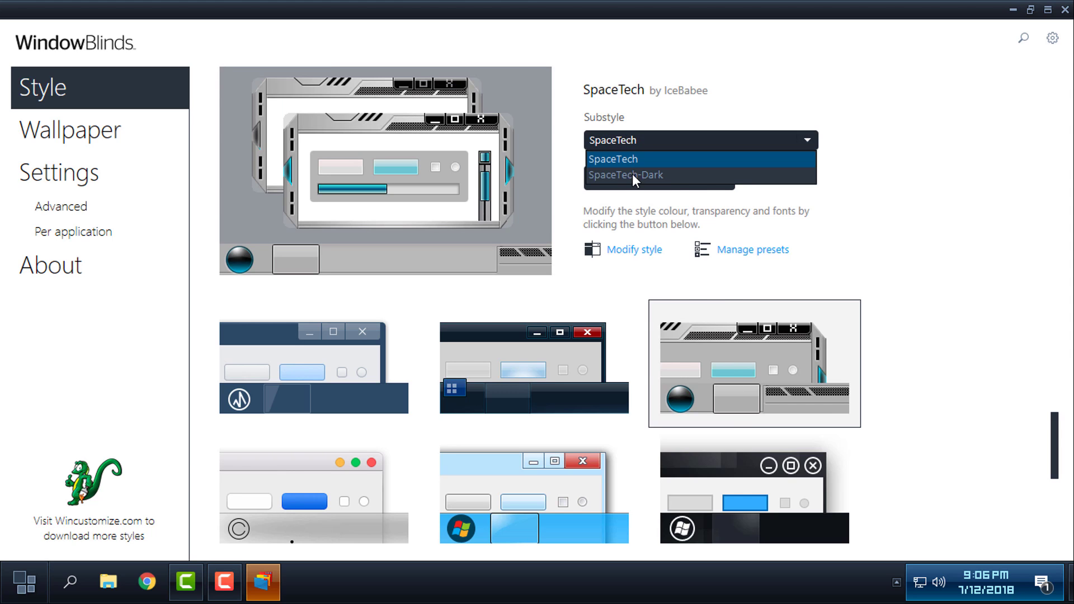
pyautogui.click(633, 138)
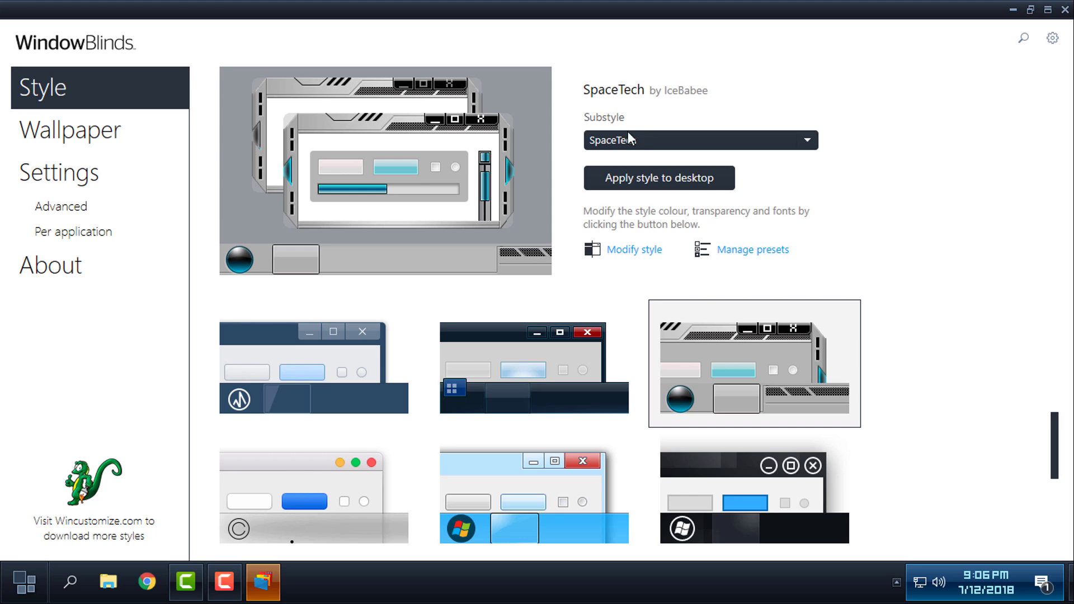
pyautogui.click(639, 140)
pyautogui.click(640, 173)
pyautogui.click(631, 145)
pyautogui.click(634, 175)
pyautogui.click(635, 183)
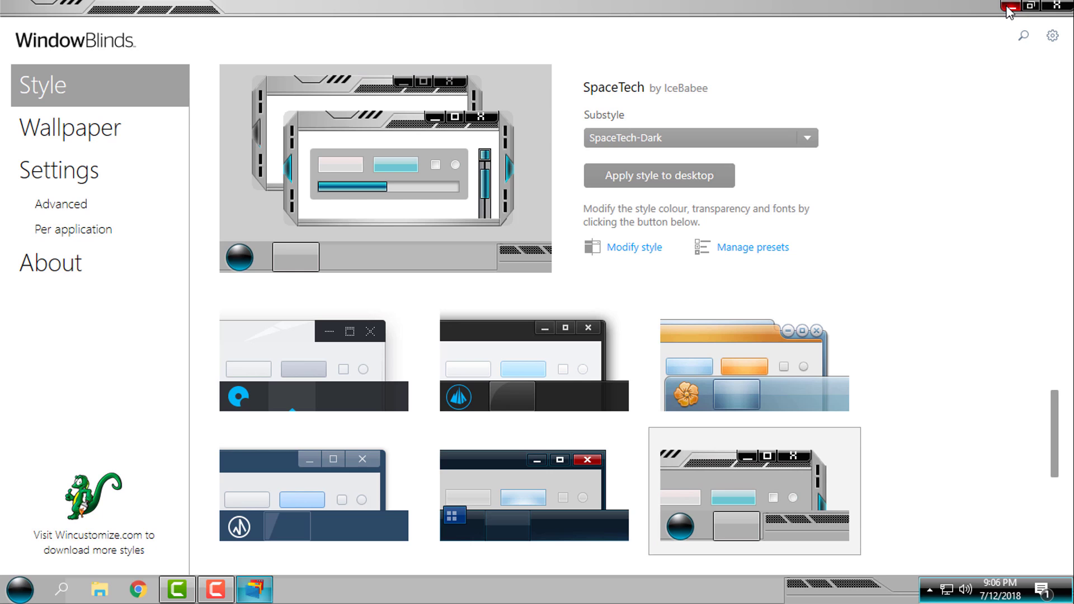
# Step: Browse the Wallpaper, Settings and Advanced pages, finishing back on Settings
pyautogui.click(31, 139)
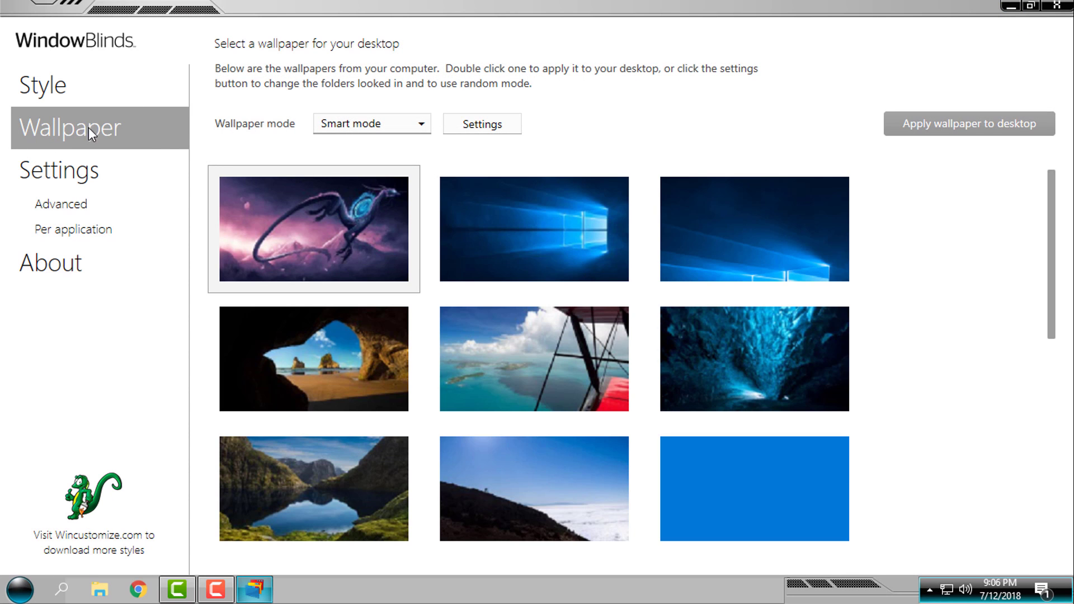
pyautogui.click(108, 174)
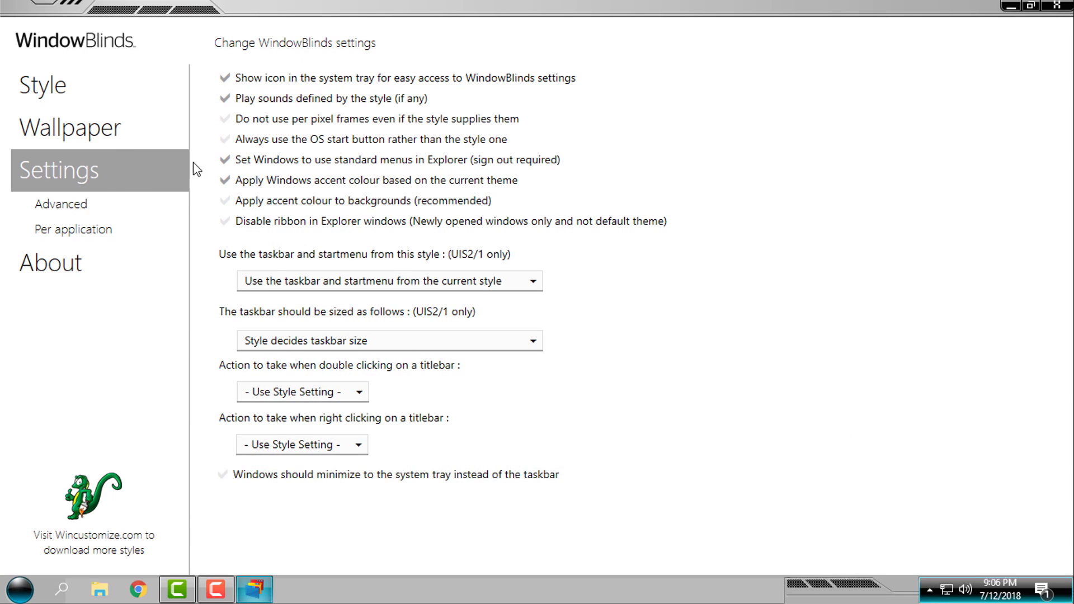
pyautogui.click(106, 214)
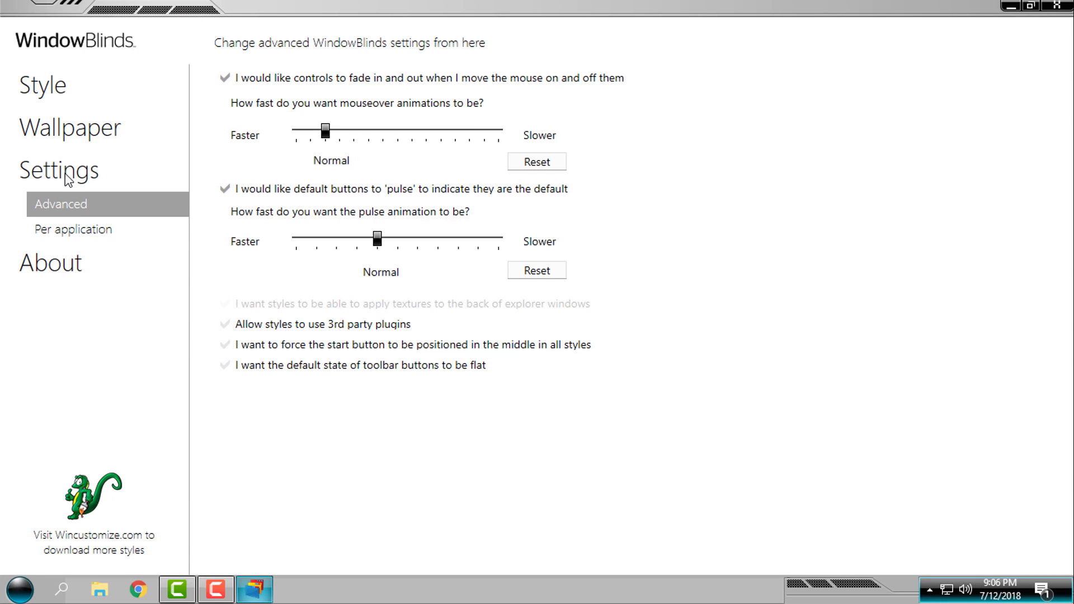
pyautogui.click(67, 176)
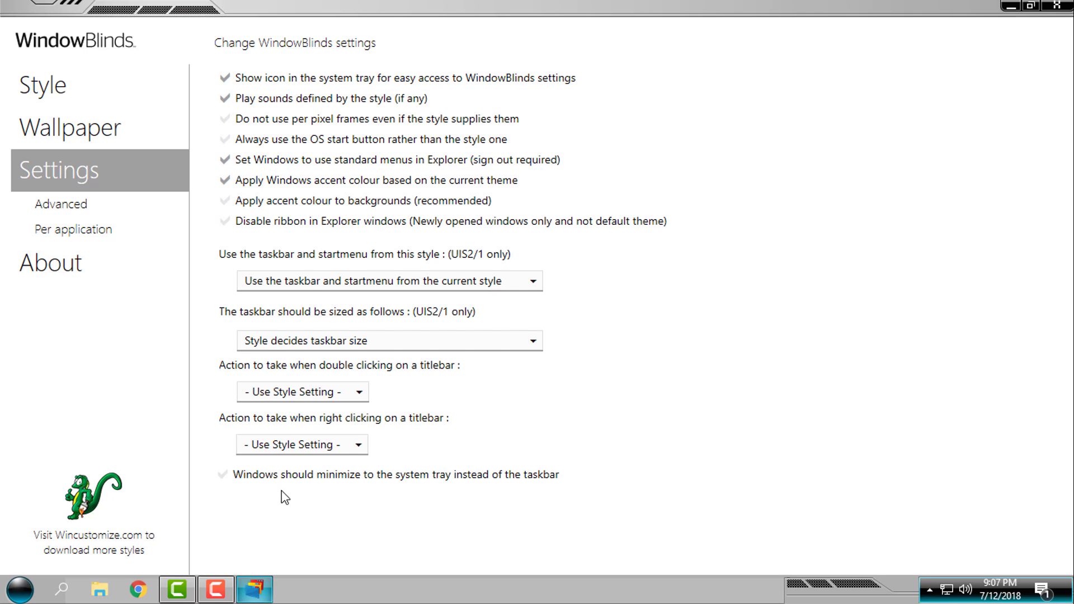
# Step: Minimize WindowBlinds, refresh the desktop, and view then close the SpaceTech start menu
pyautogui.click(1014, 10)
pyautogui.rightClick(318, 167)
pyautogui.click(352, 224)
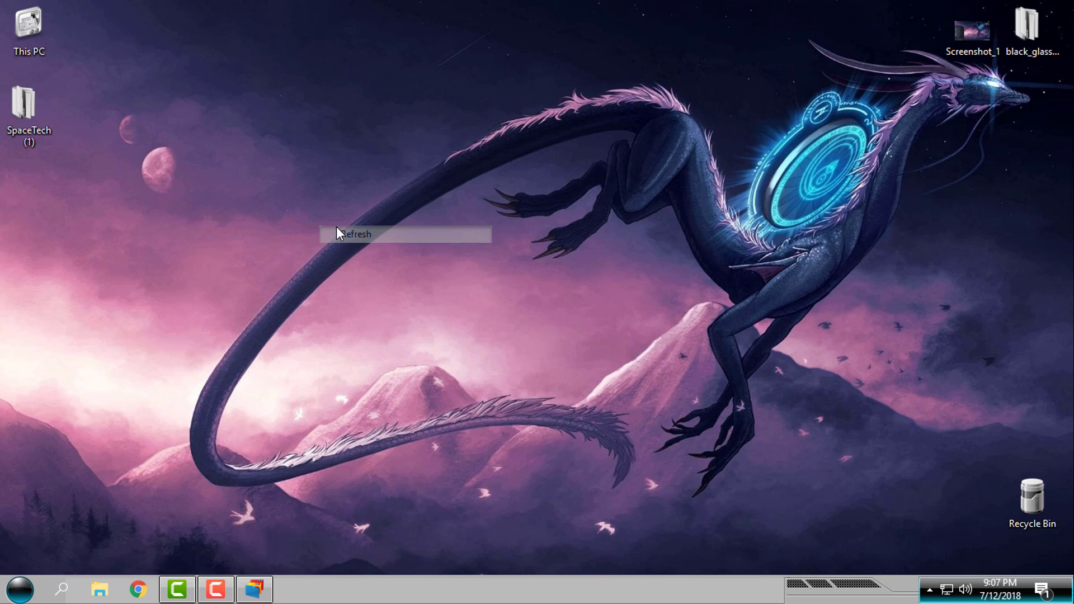
pyautogui.click(21, 589)
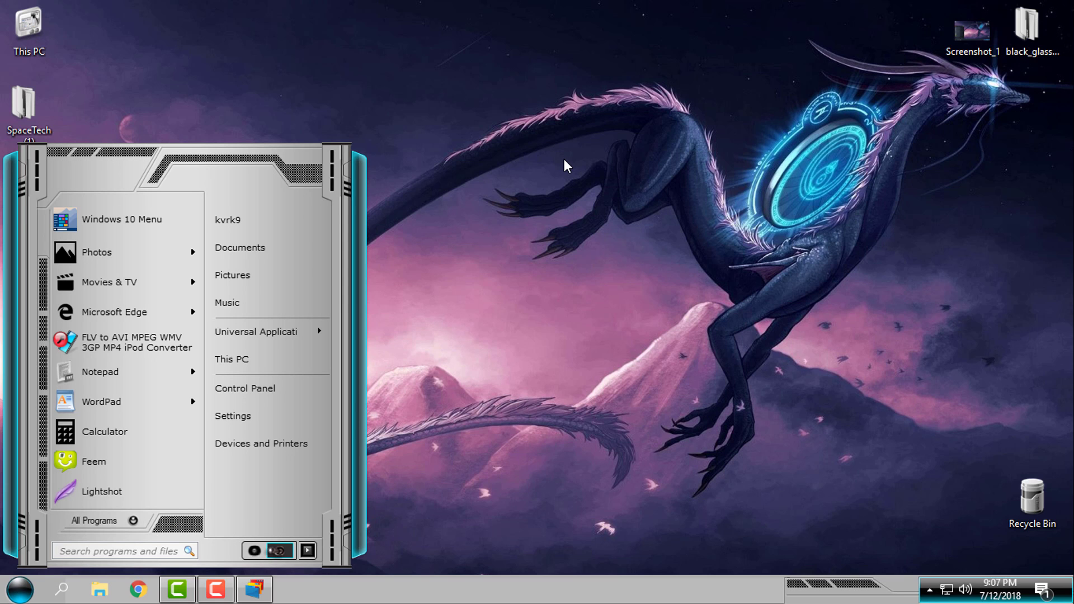
pyautogui.click(59, 128)
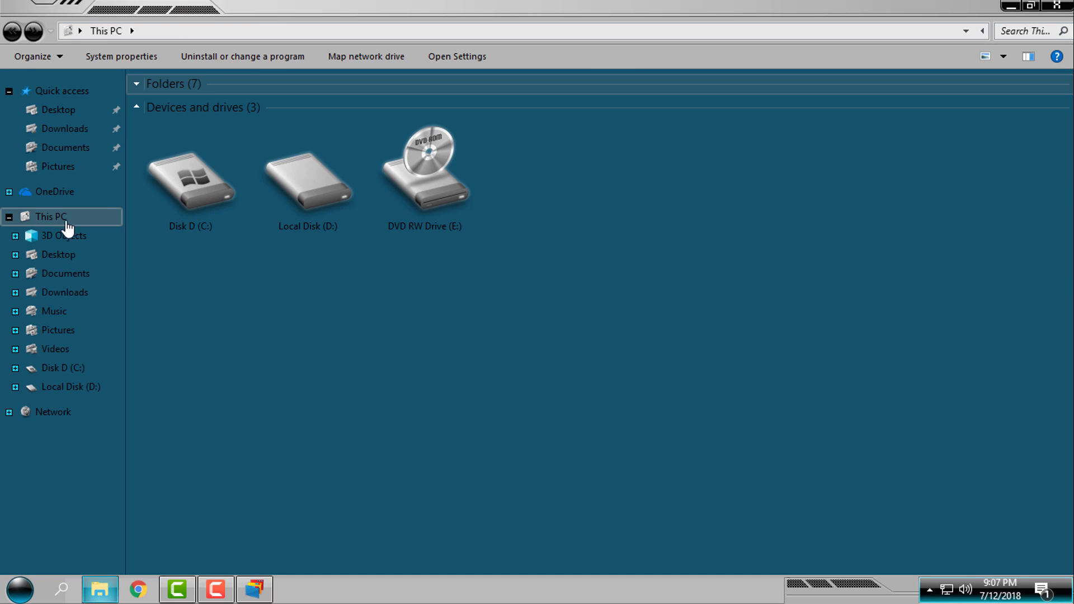
# Step: Restore This PC to a smaller, repositioned window, open Disk D (C:), and go back
pyautogui.click(191, 179)
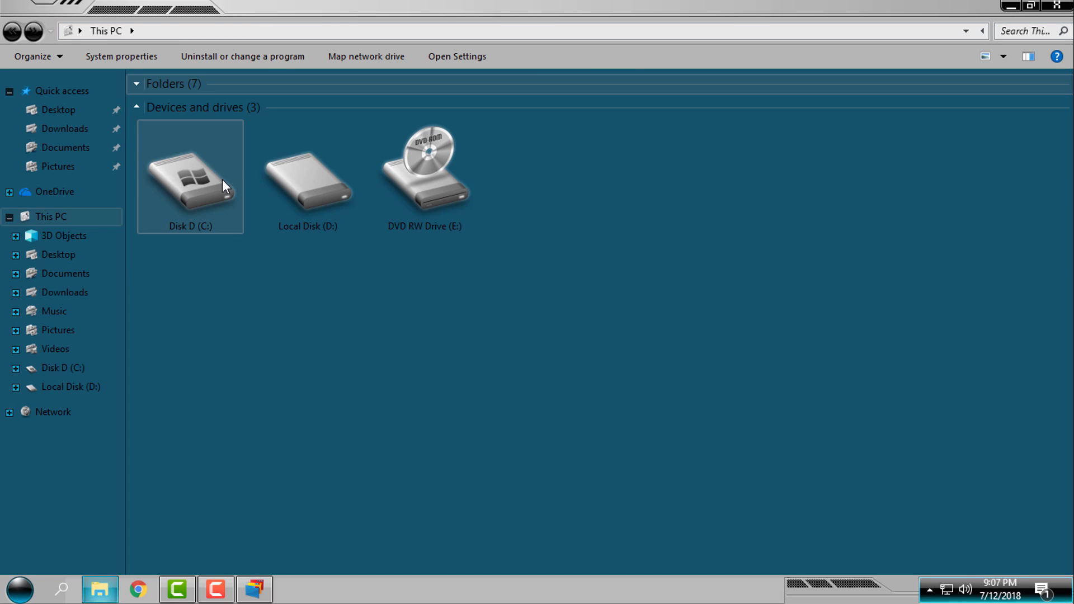
pyautogui.moveTo(417, 7)
pyautogui.mouseDown()
pyautogui.moveTo(298, 68)
pyautogui.moveTo(127, 180)
pyautogui.mouseUp()
pyautogui.moveTo(76, 236); pyautogui.dragTo(68, 240)
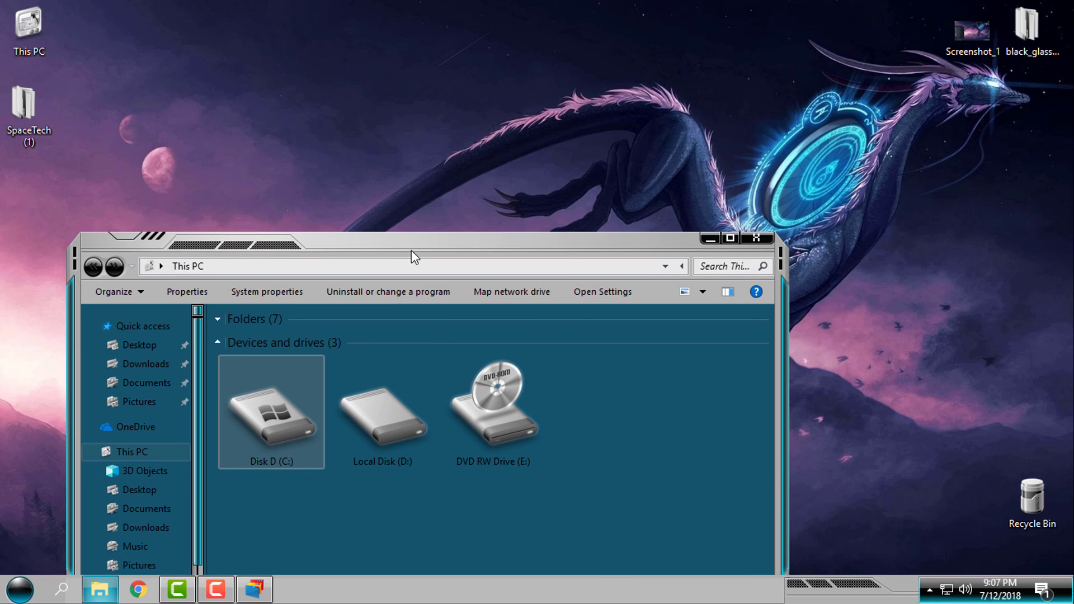
pyautogui.moveTo(411, 189); pyautogui.dragTo(522, 101)
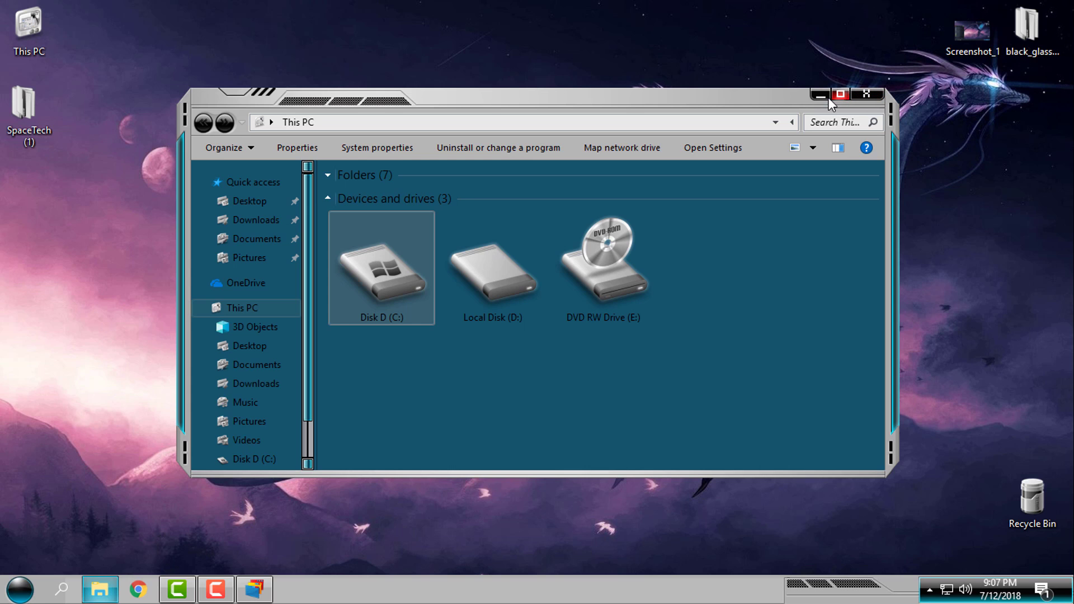
pyautogui.doubleClick(363, 256)
pyautogui.click(204, 123)
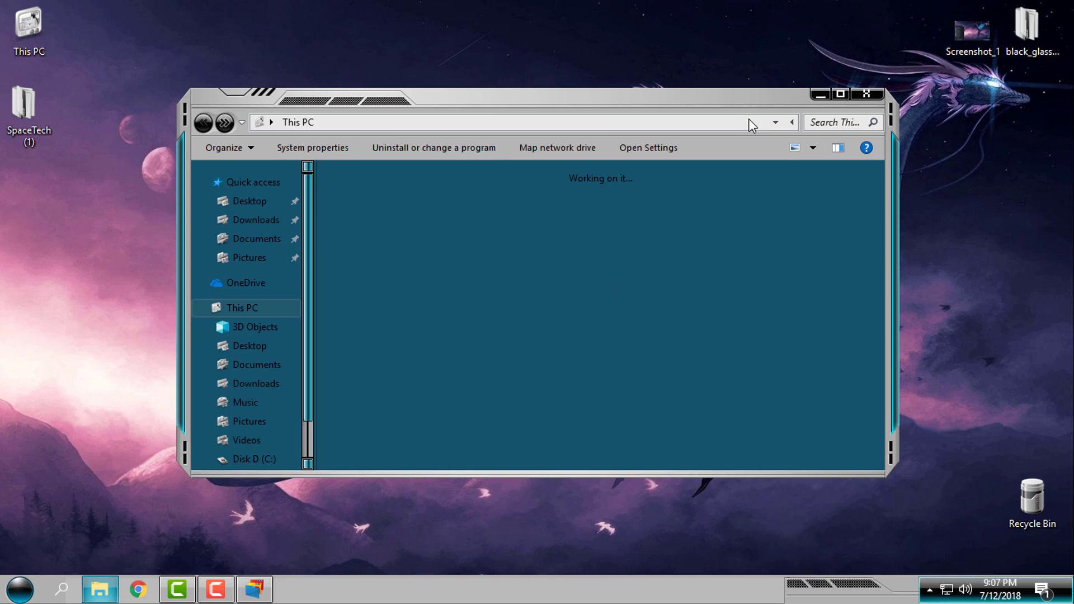
# Step: Close This PC and select Amazing-Blue.jpg in SpaceTech (1)\SpaceTech
pyautogui.click(867, 94)
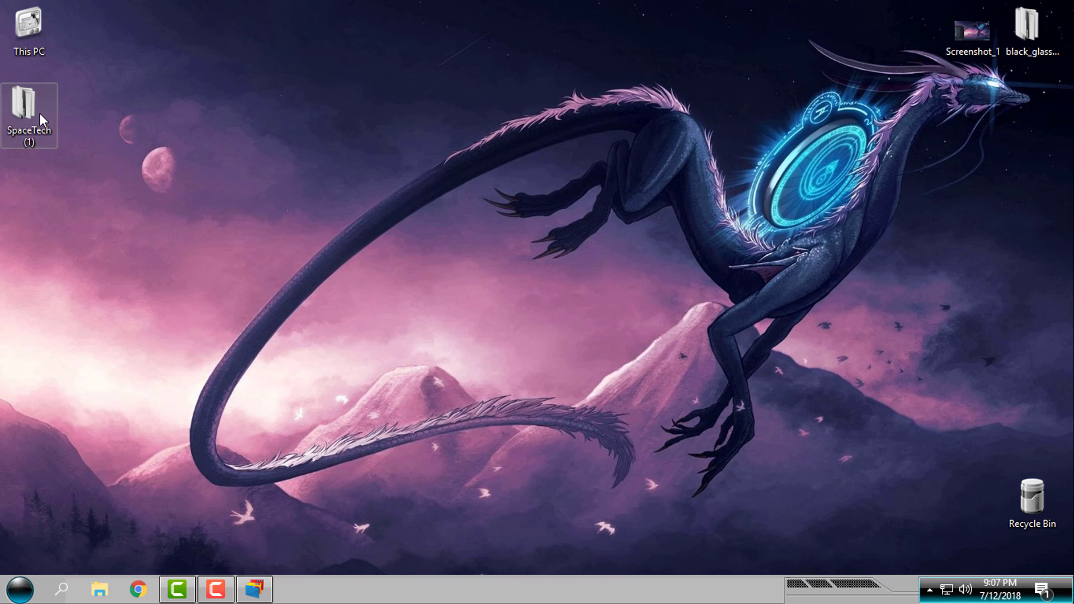
pyautogui.doubleClick(39, 114)
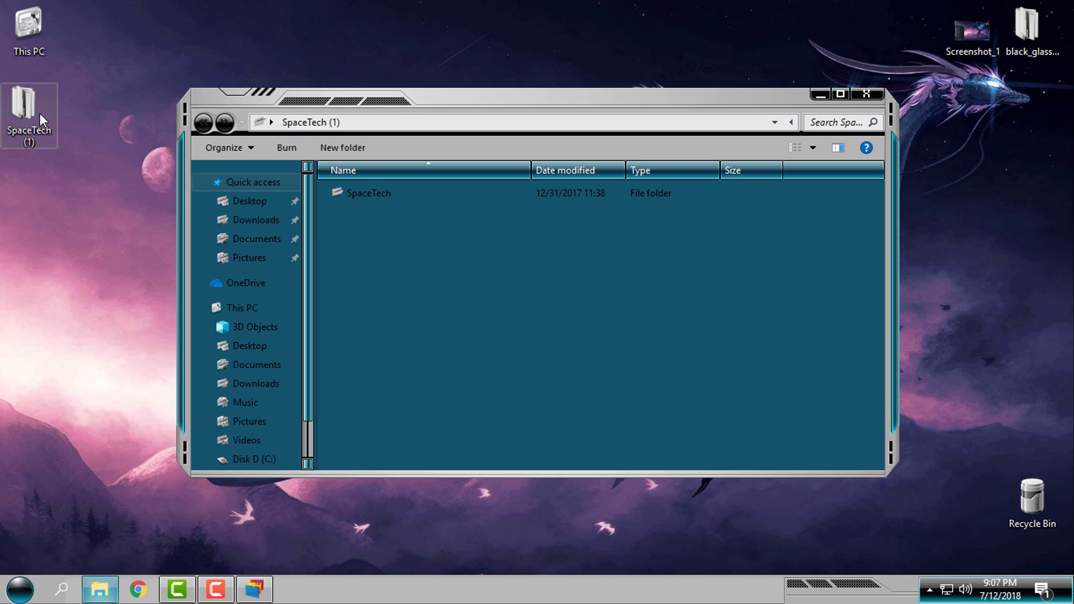
pyautogui.doubleClick(359, 193)
pyautogui.click(370, 226)
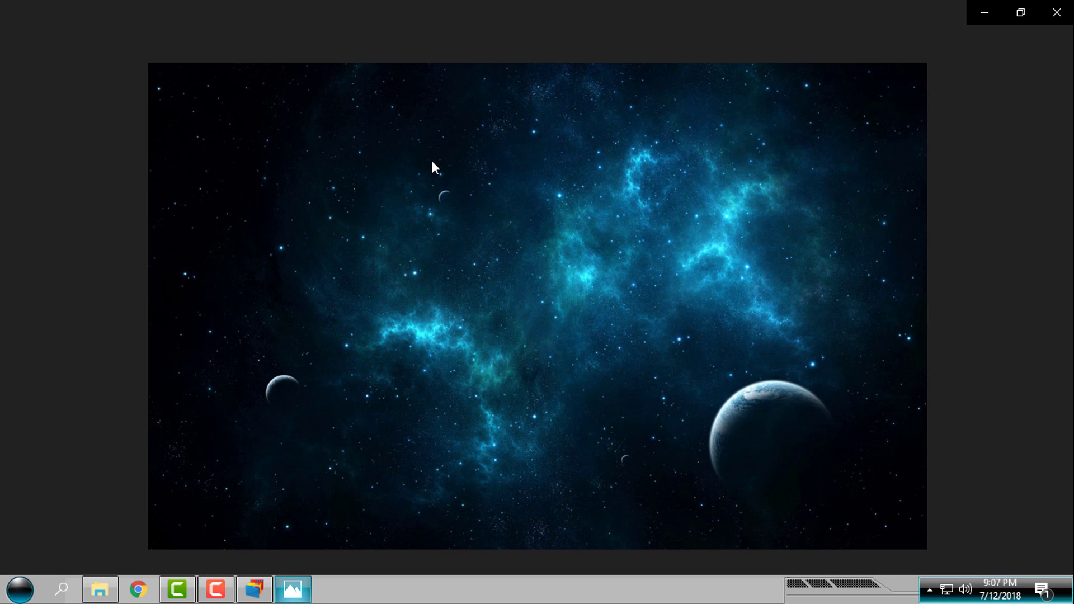
# Step: Set Amazing-Blue as the background through Photos' Set as menu, then close Photos
pyautogui.rightClick(432, 161)
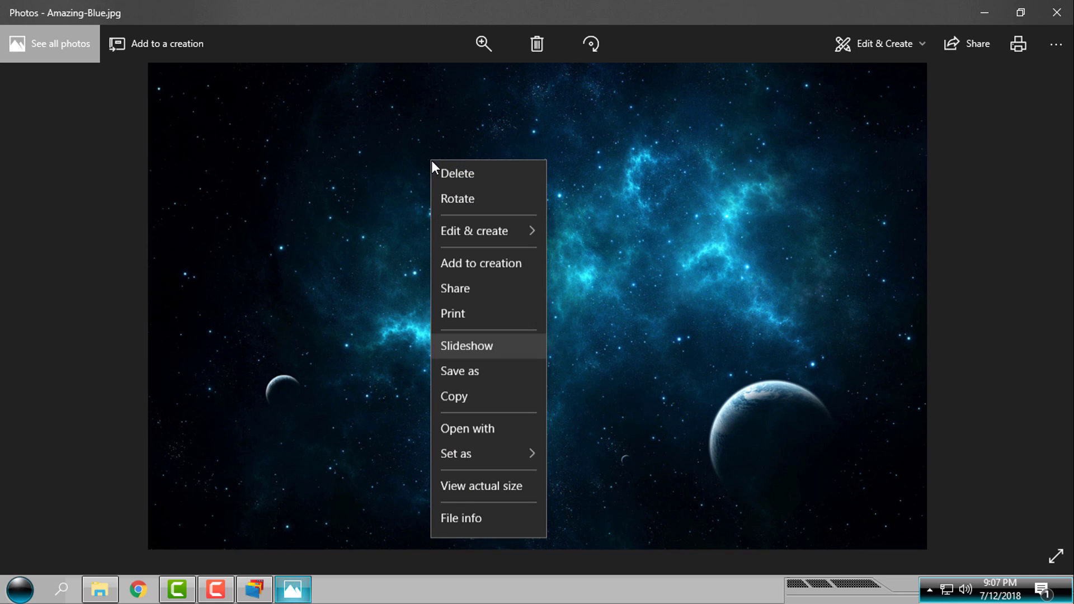
pyautogui.moveTo(470, 459)
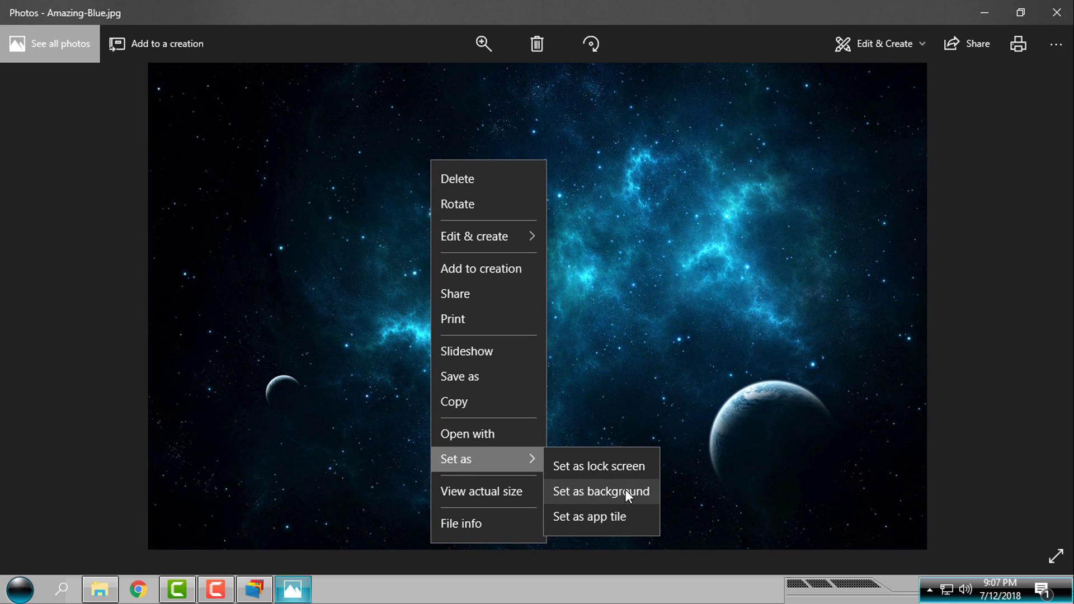
pyautogui.click(625, 490)
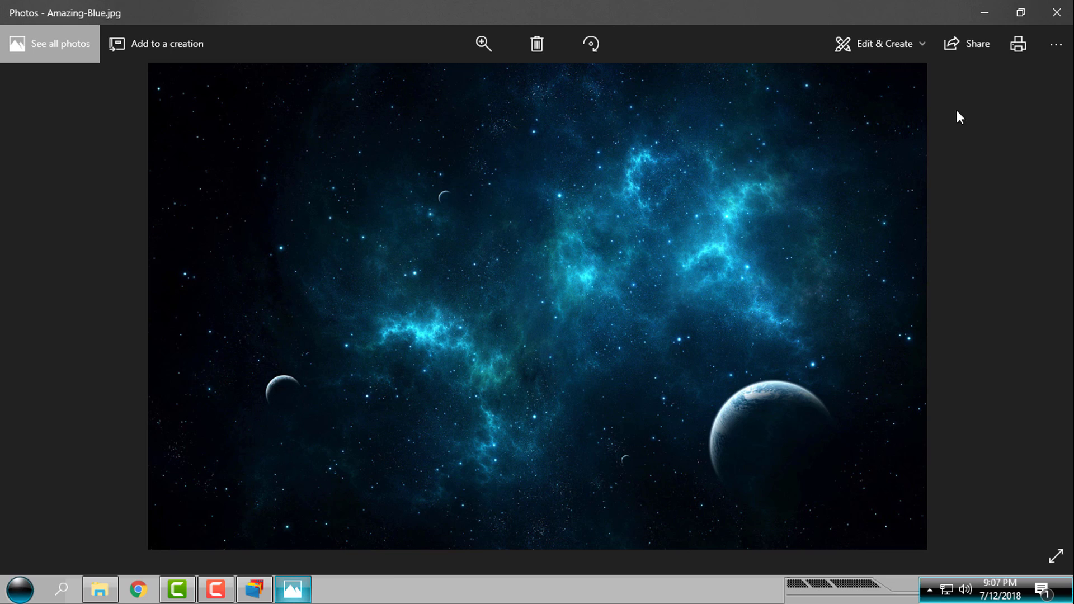
pyautogui.click(1056, 13)
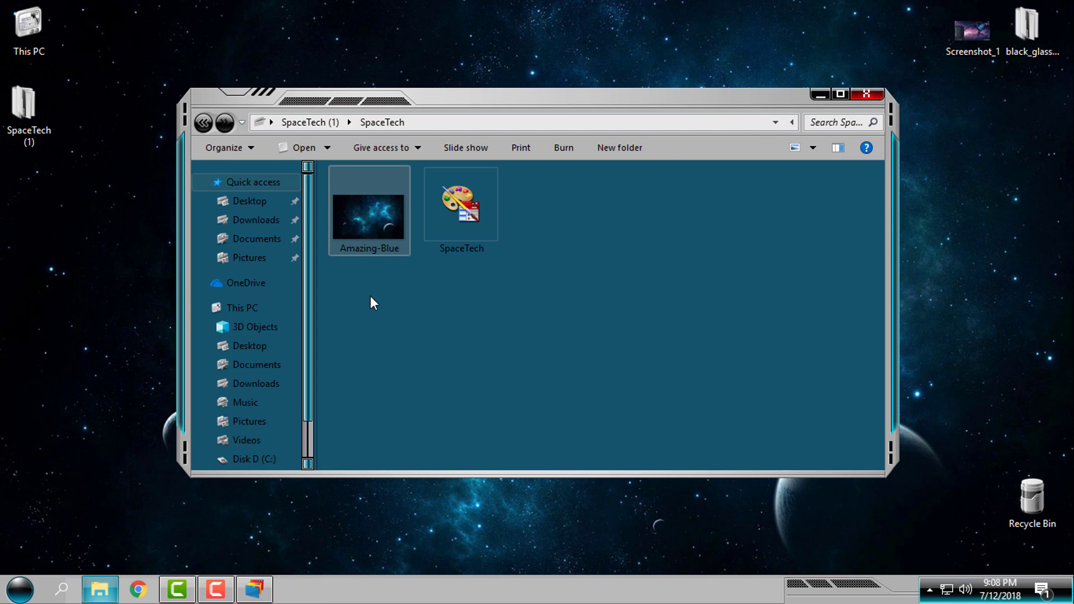
# Step: Browse the drives under This PC in File Explorer, then close the window
pyautogui.click(242, 307)
pyautogui.click(362, 290)
pyautogui.keyDown('ctrl'); pyautogui.click(475, 280); pyautogui.keyUp('ctrl')
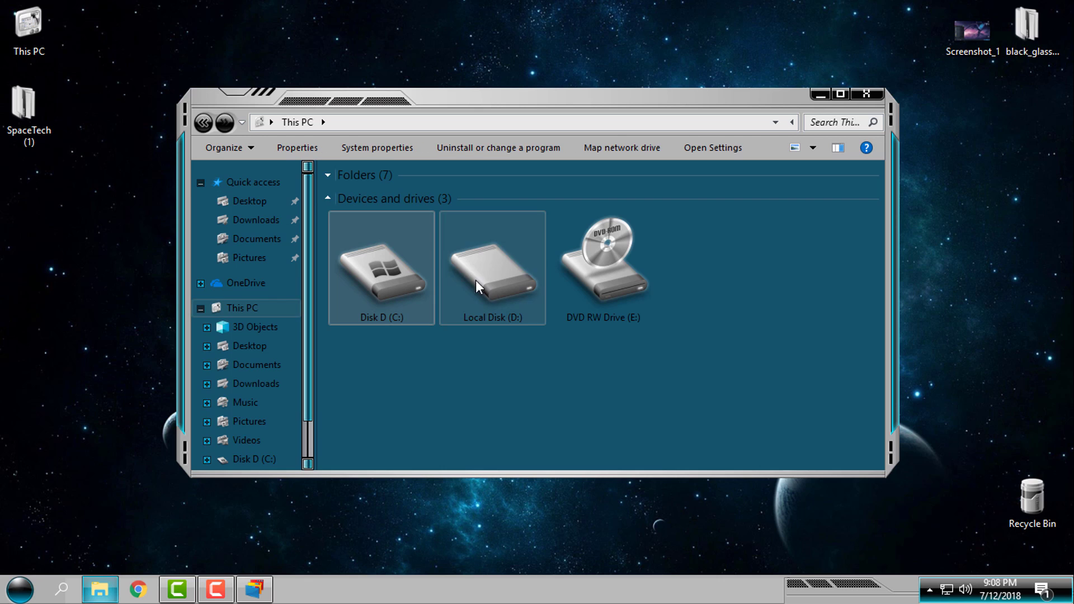
pyautogui.keyDown('ctrl'); pyautogui.click(557, 339); pyautogui.keyUp('ctrl')
pyautogui.moveTo(382, 276)
pyautogui.mouseDown()
pyautogui.moveTo(358, 258)
pyautogui.moveTo(402, 394)
pyautogui.moveTo(621, 394)
pyautogui.mouseUp()
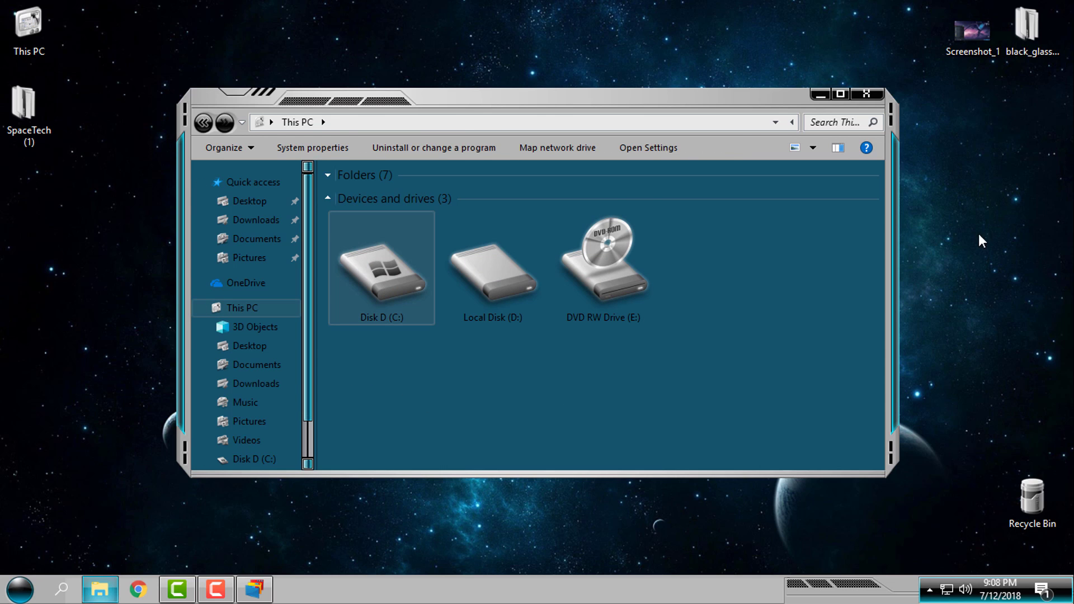
pyautogui.click(873, 95)
# Step: Open This PC's System properties from the start menu, then restore and resize that window
pyautogui.click(18, 589)
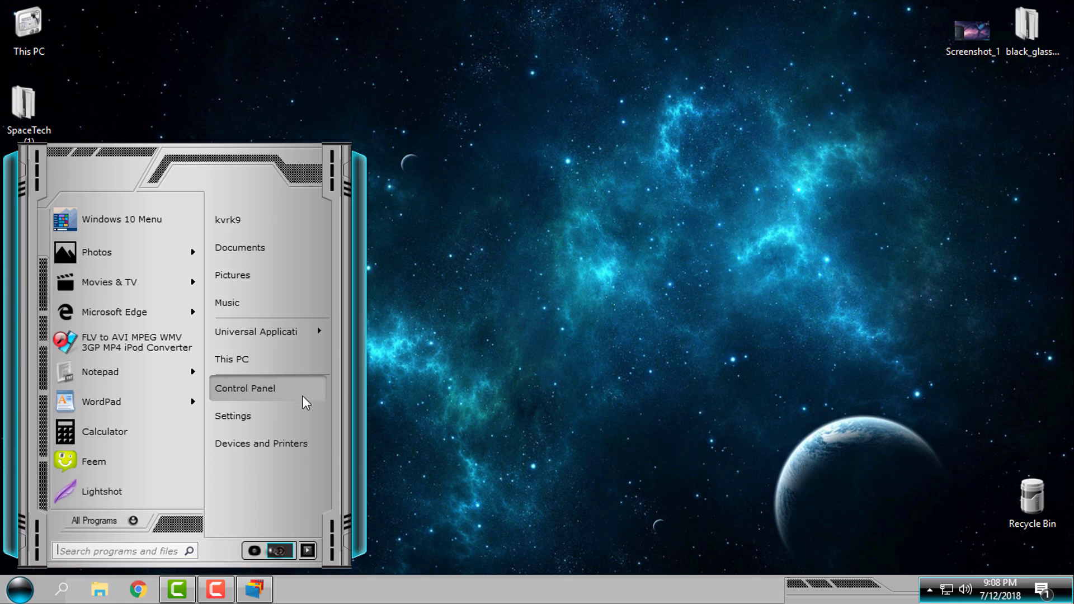
pyautogui.rightClick(266, 369)
pyautogui.click(303, 509)
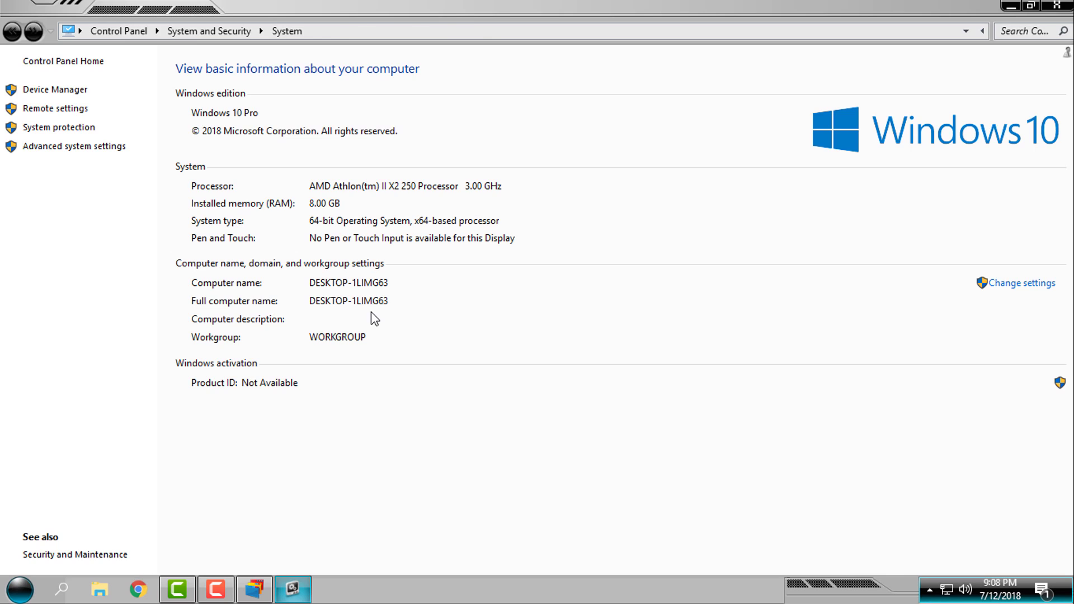
pyautogui.moveTo(465, 7); pyautogui.dragTo(554, 47)
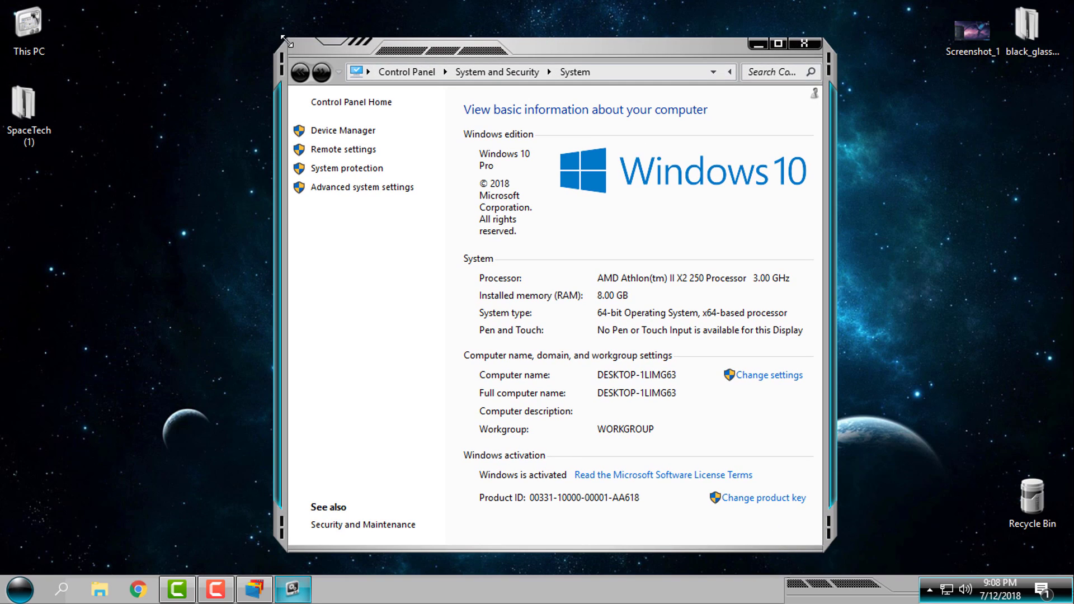
pyautogui.moveTo(285, 42); pyautogui.dragTo(146, 135)
# Step: Close the System window and preview the SpaceTech start menu twice
pyautogui.click(827, 140)
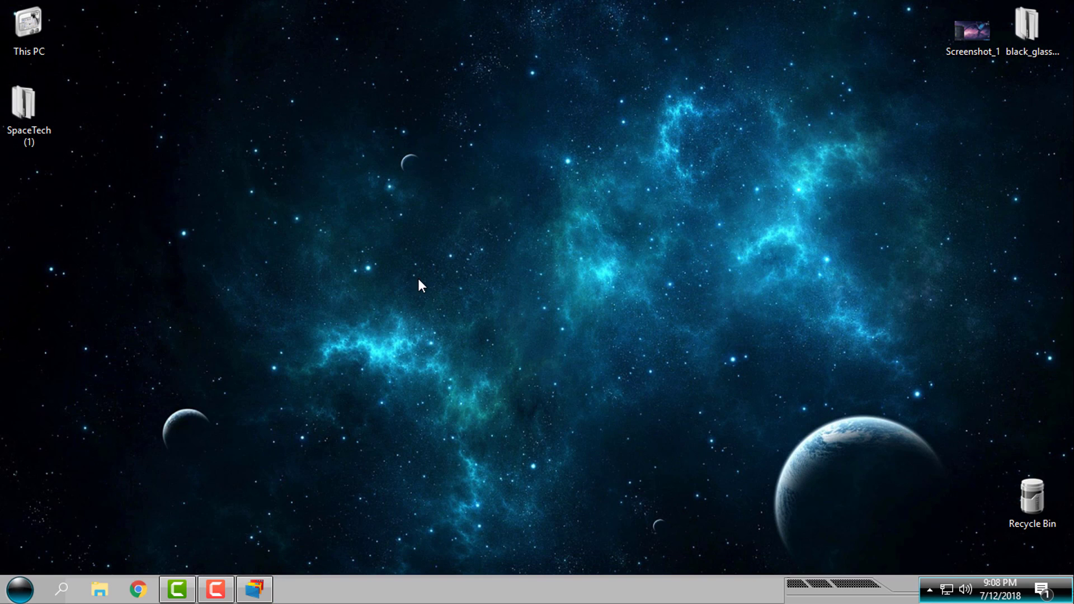
pyautogui.press('super')
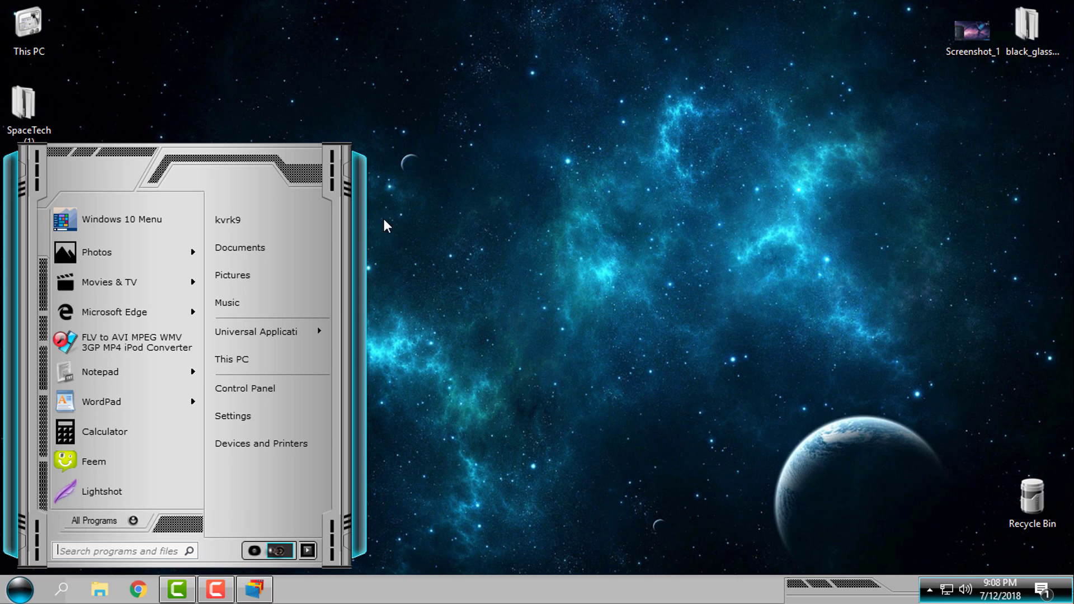
pyautogui.click(510, 313)
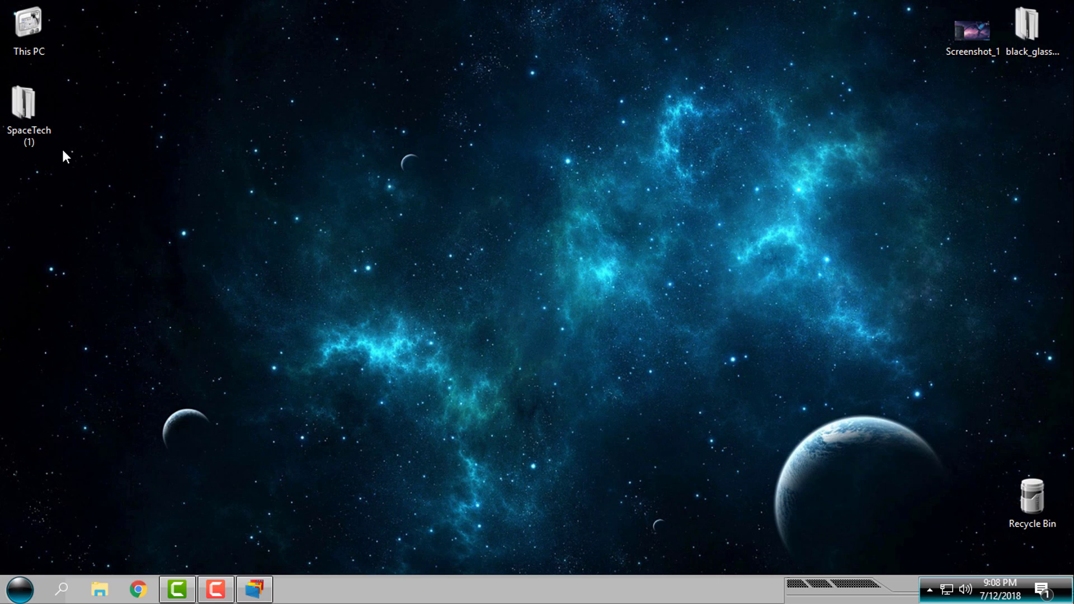
pyautogui.click(20, 590)
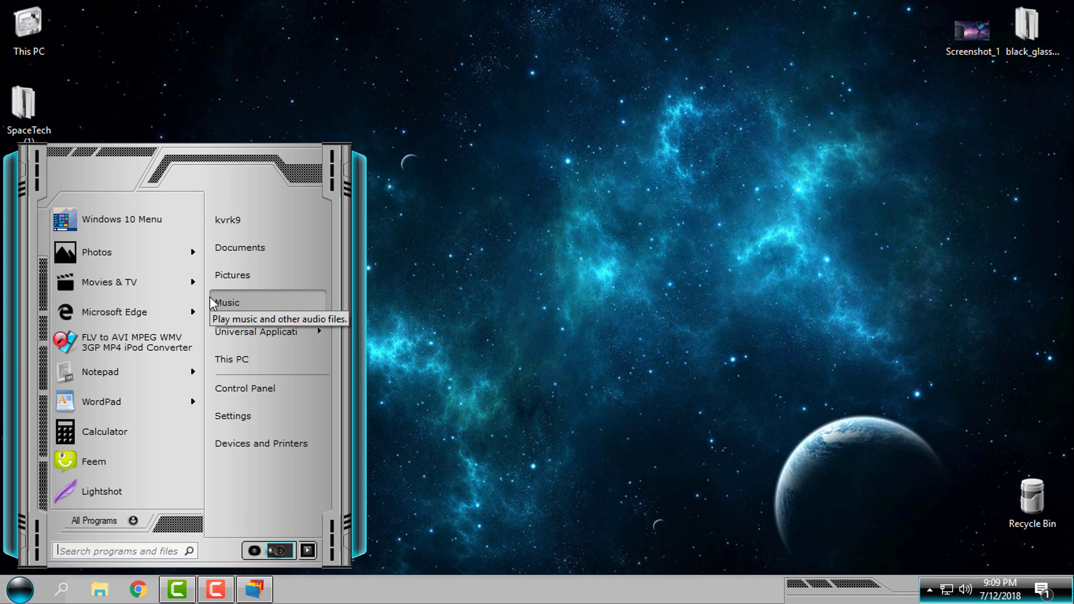
pyautogui.click(439, 434)
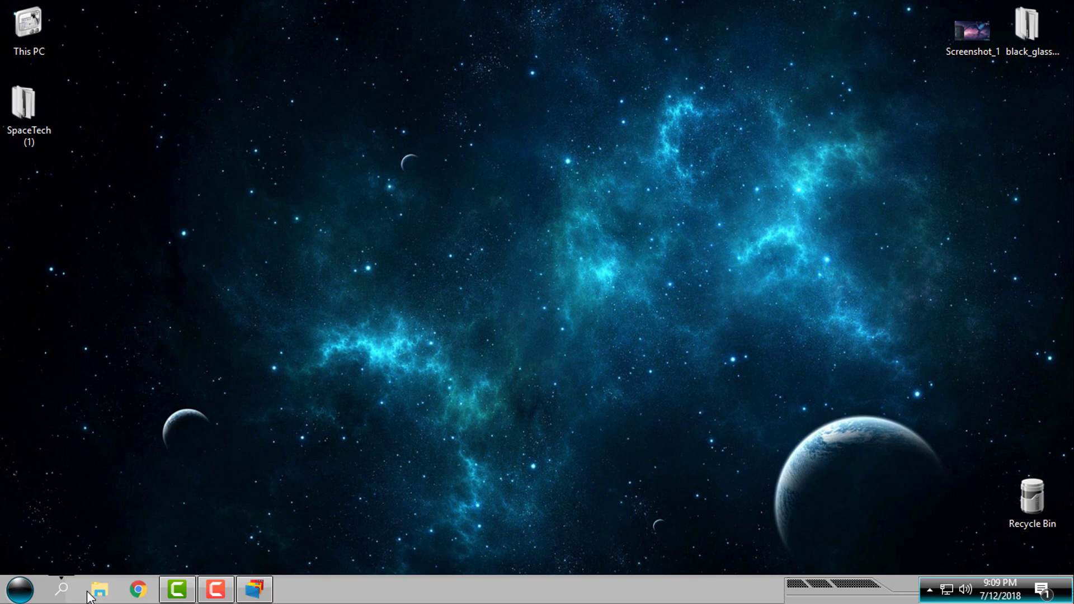
# Step: Show the start menu's shutdown options, refresh the desktop, and open This PC in File Explorer
pyautogui.press('super')
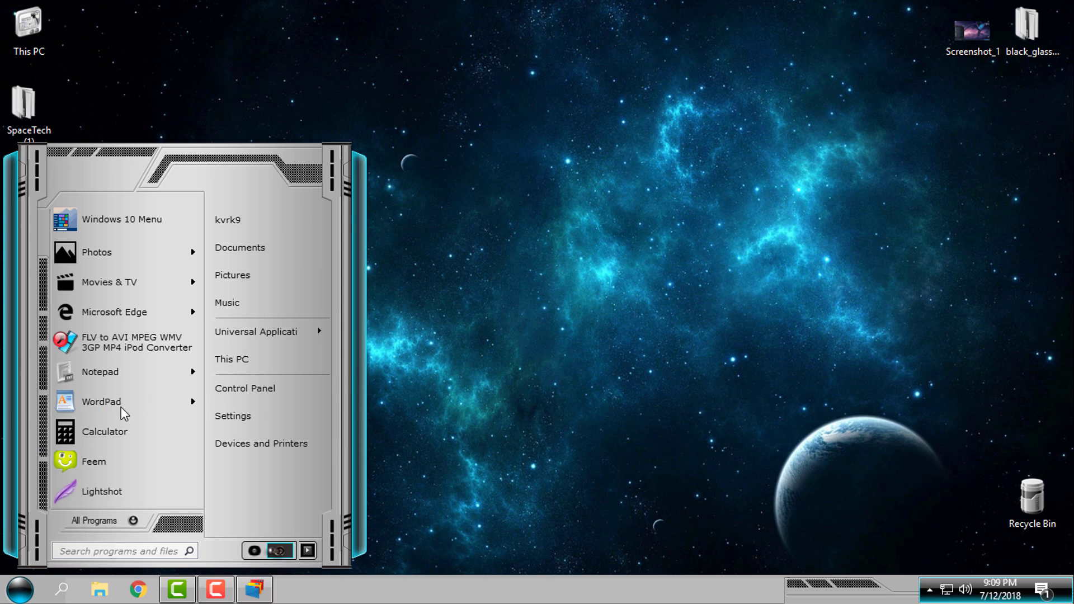
pyautogui.click(309, 551)
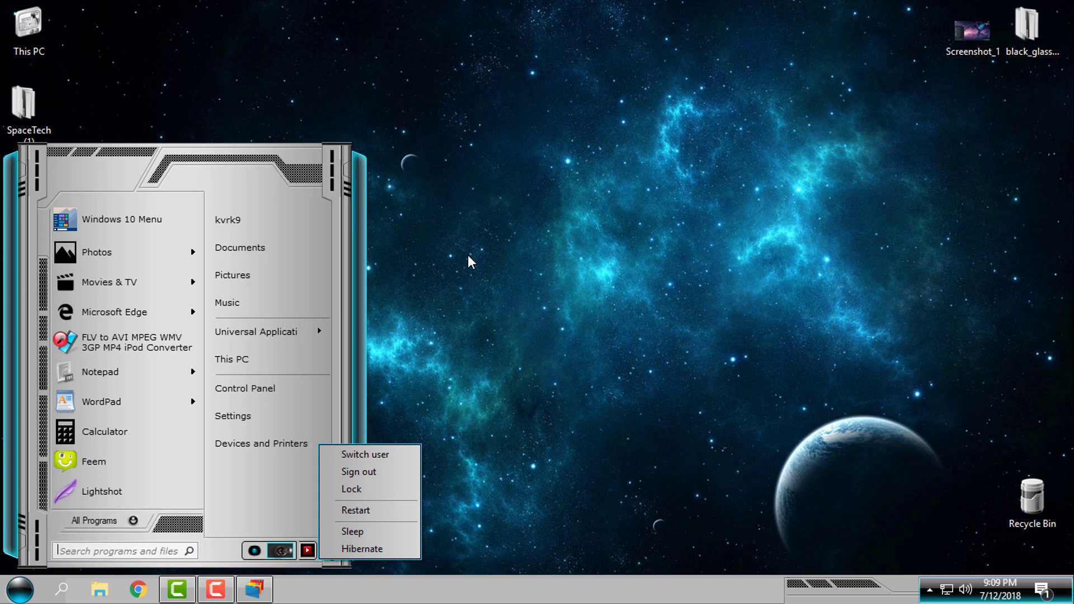
pyautogui.rightClick(434, 151)
pyautogui.click(456, 210)
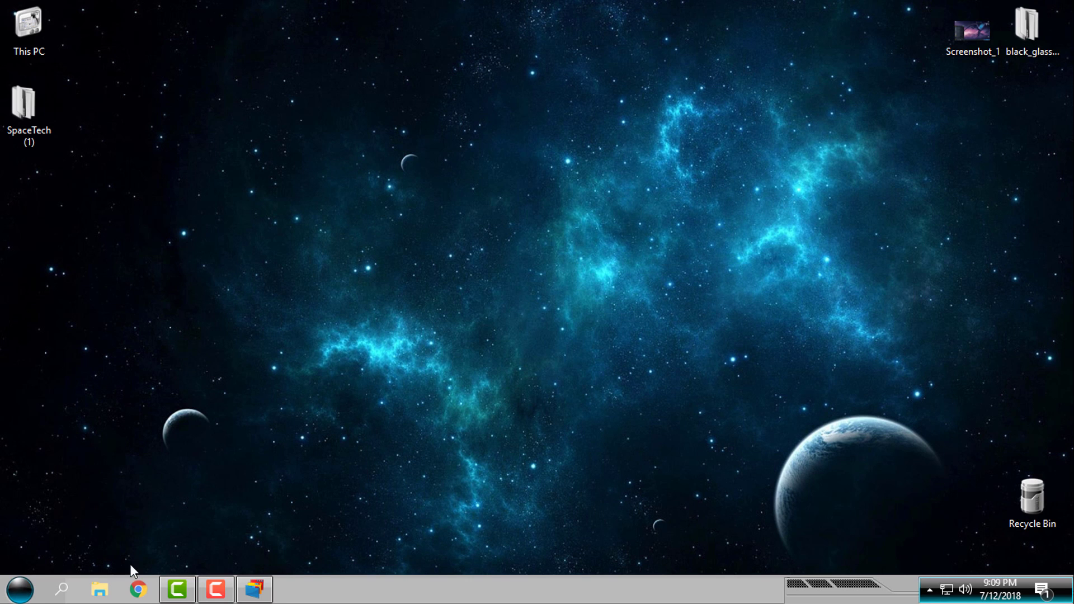
pyautogui.click(102, 591)
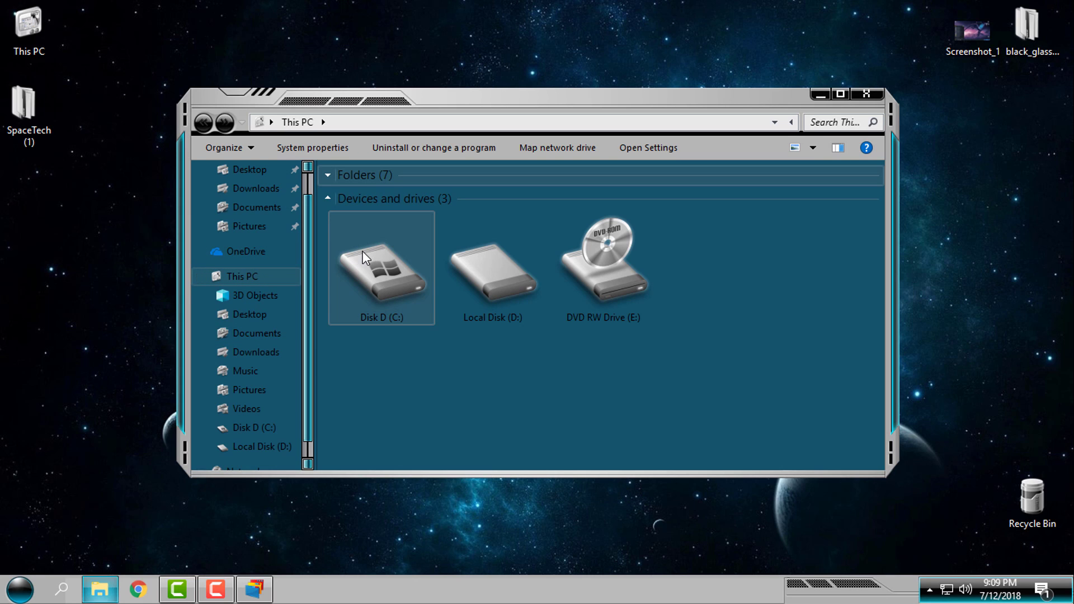
# Step: Close This PC, refresh the desktop twice, then reopen the WindowBlinds window and restore it
pyautogui.moveTo(382, 268)
pyautogui.click(867, 94)
pyautogui.rightClick(485, 187)
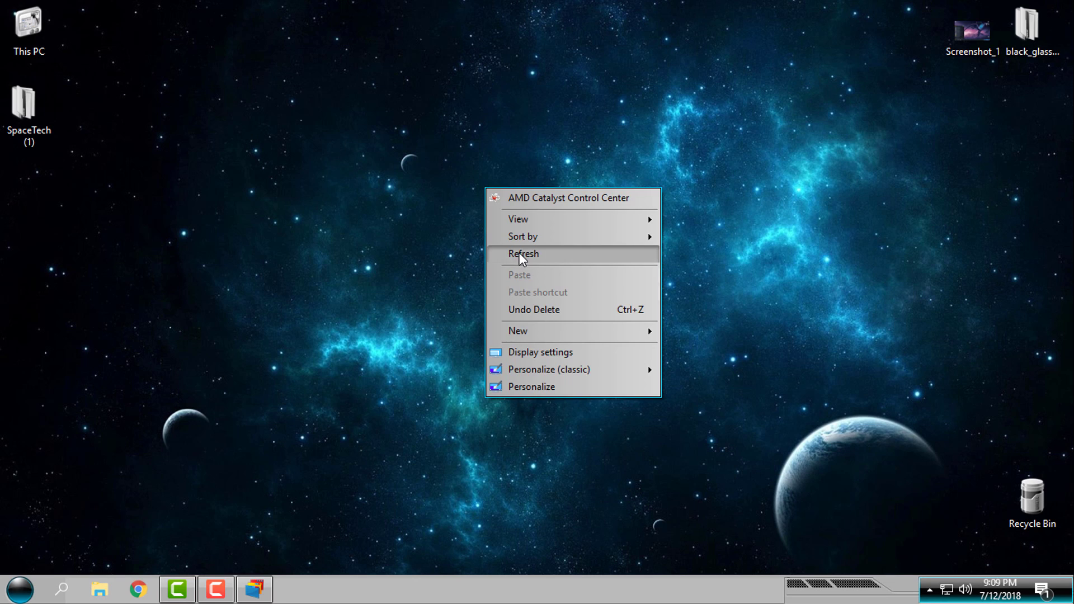
pyautogui.click(518, 253)
pyautogui.rightClick(539, 198)
pyautogui.click(571, 262)
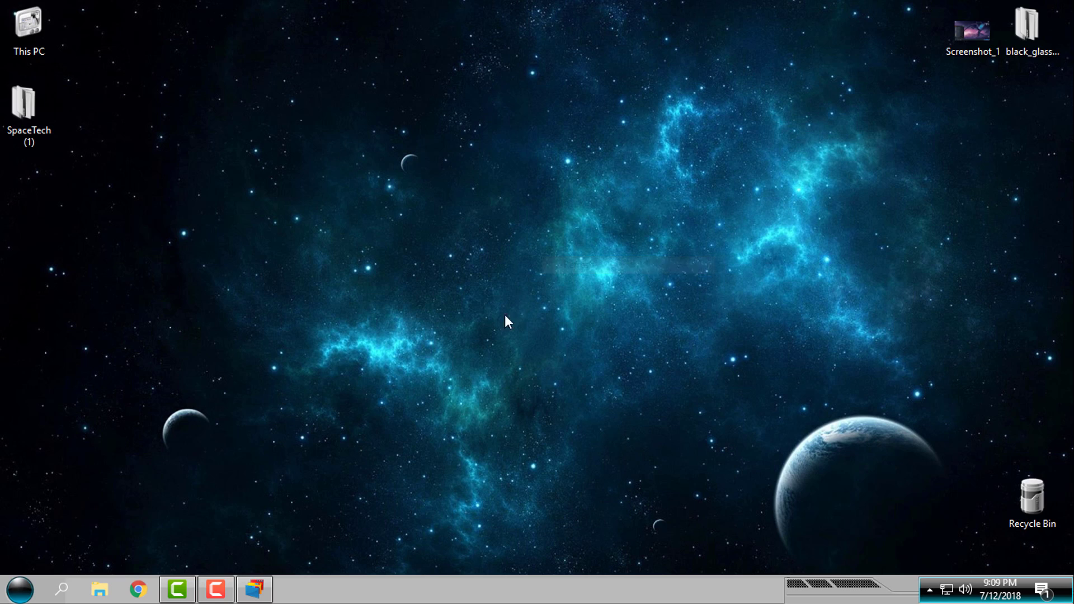
pyautogui.click(256, 592)
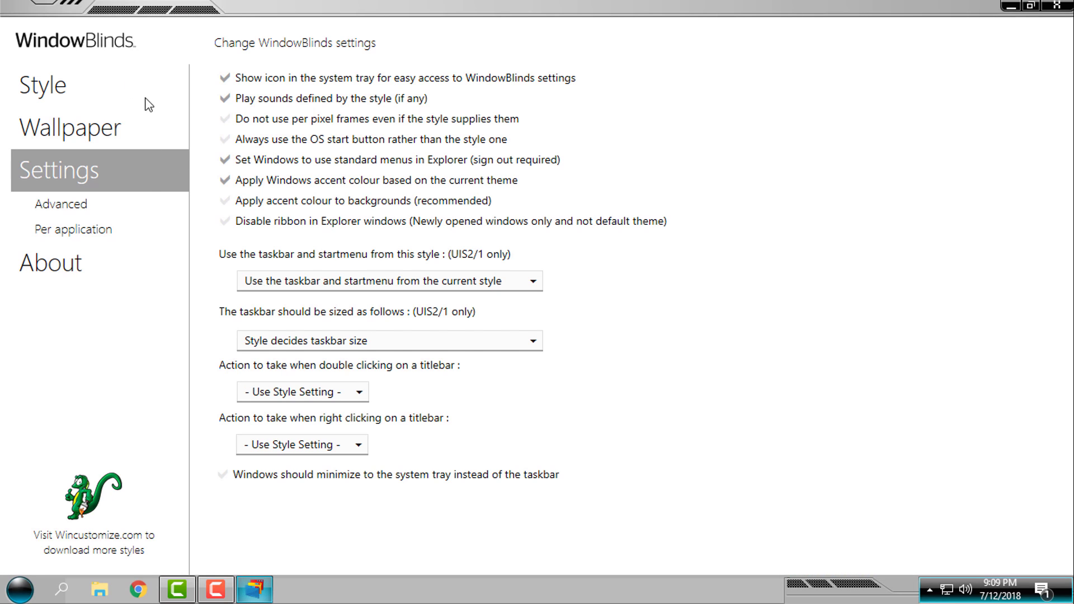
pyautogui.doubleClick(310, 7)
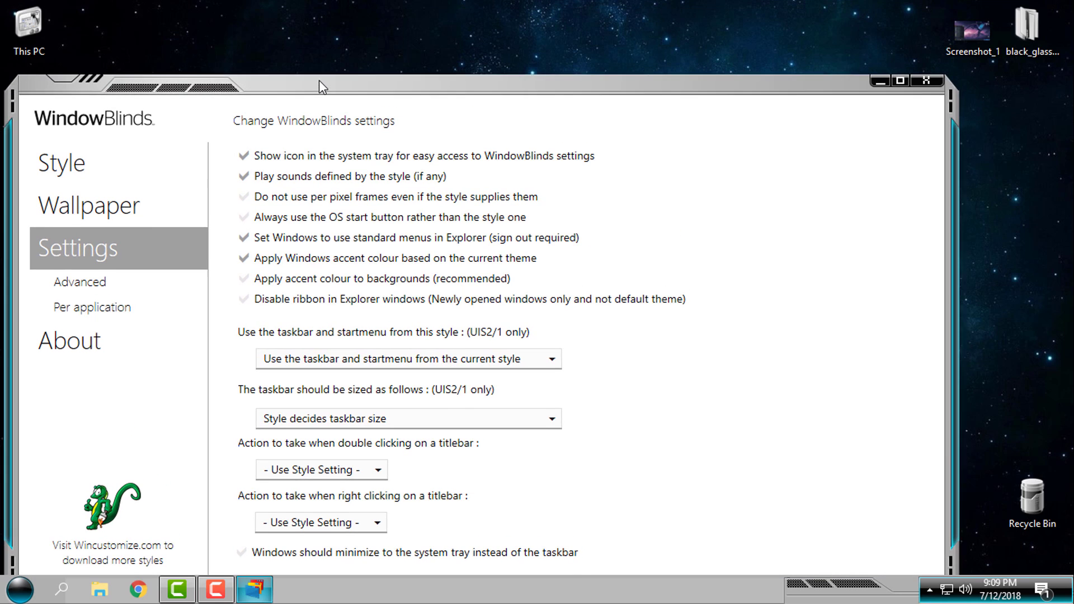
pyautogui.click(927, 85)
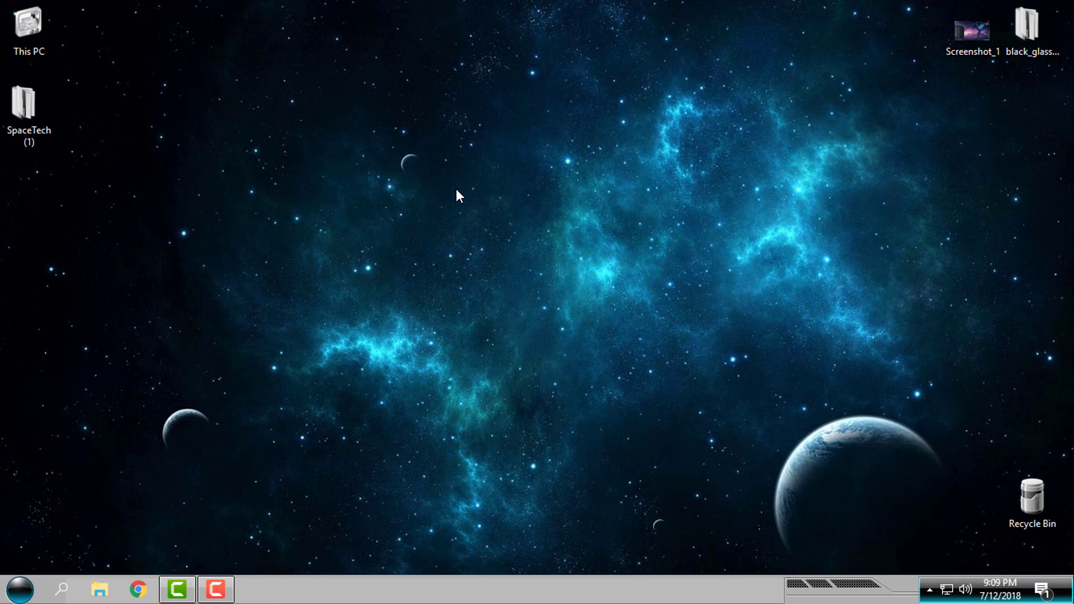
pyautogui.rightClick(456, 189)
pyautogui.click(367, 326)
pyautogui.rightClick(366, 160)
pyautogui.click(386, 212)
pyautogui.click(99, 590)
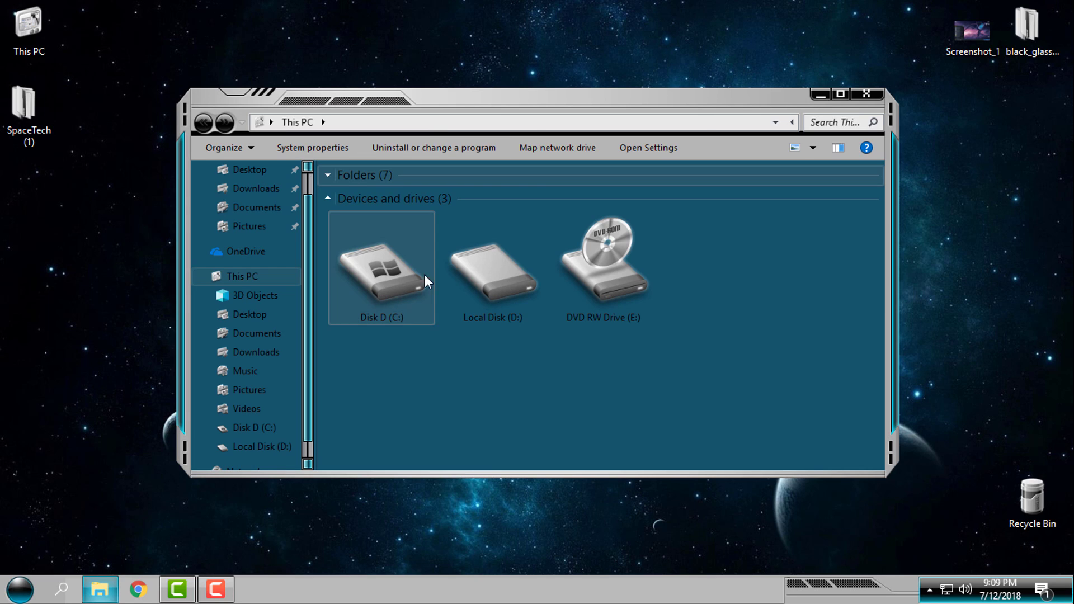
pyautogui.click(403, 281)
pyautogui.moveTo(382, 268)
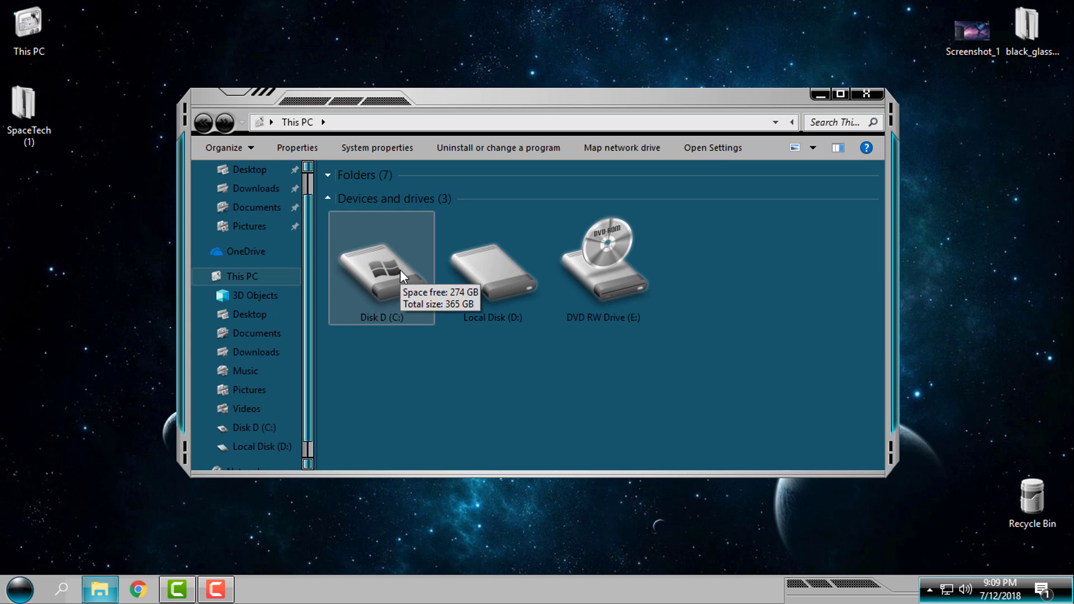
pyautogui.click(461, 376)
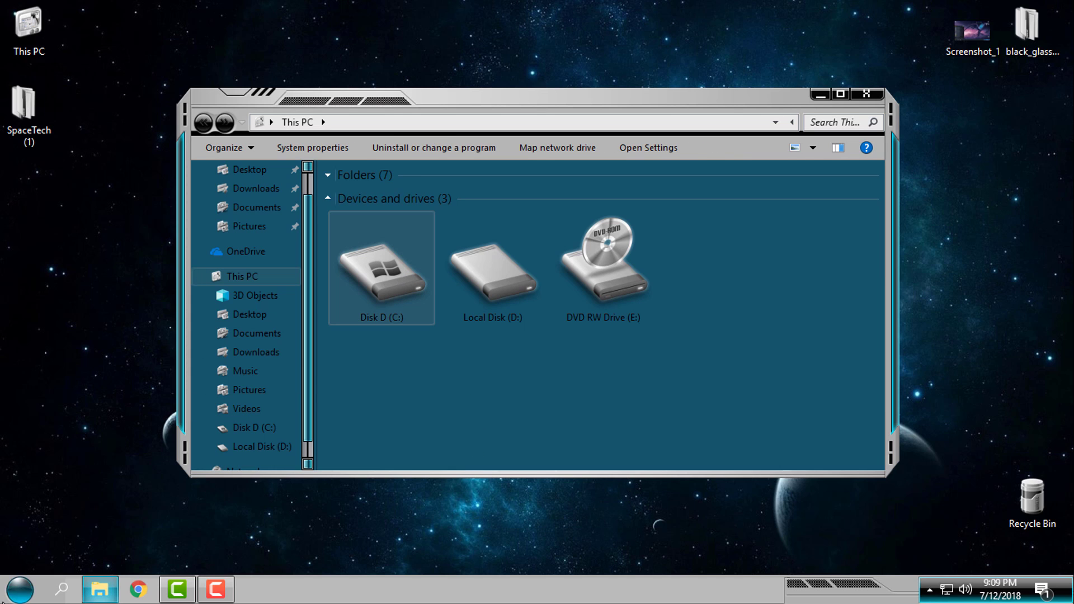
pyautogui.click(20, 587)
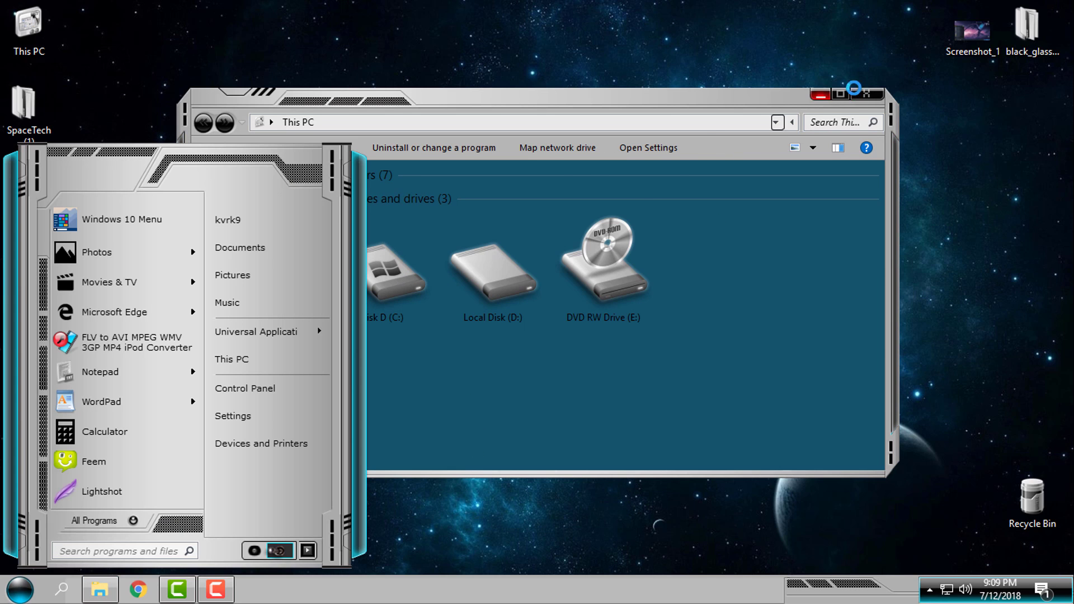
pyautogui.click(864, 94)
pyautogui.rightClick(708, 174)
pyautogui.click(712, 189)
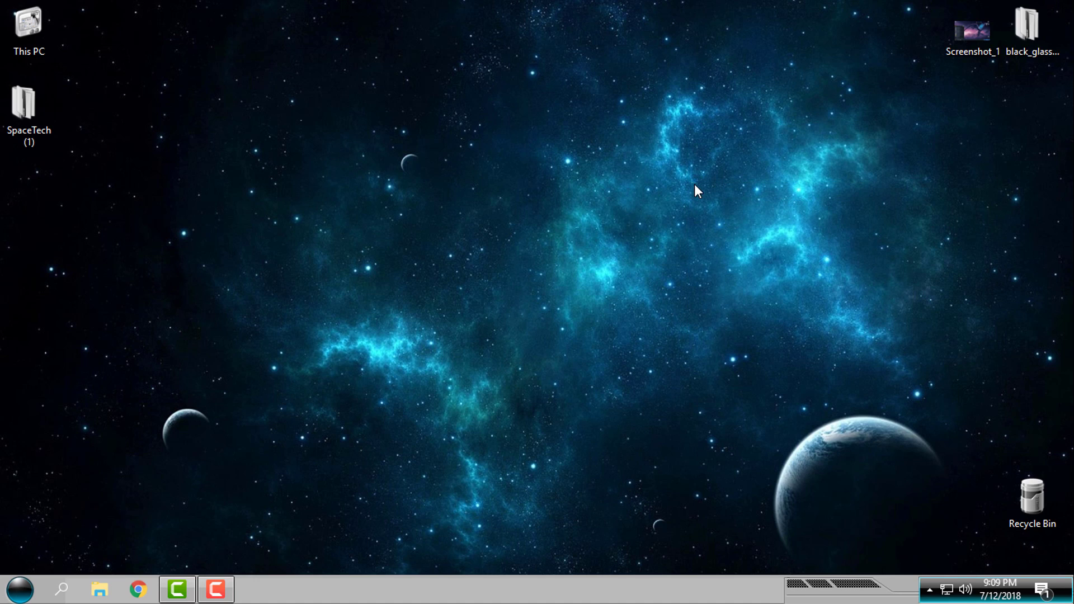